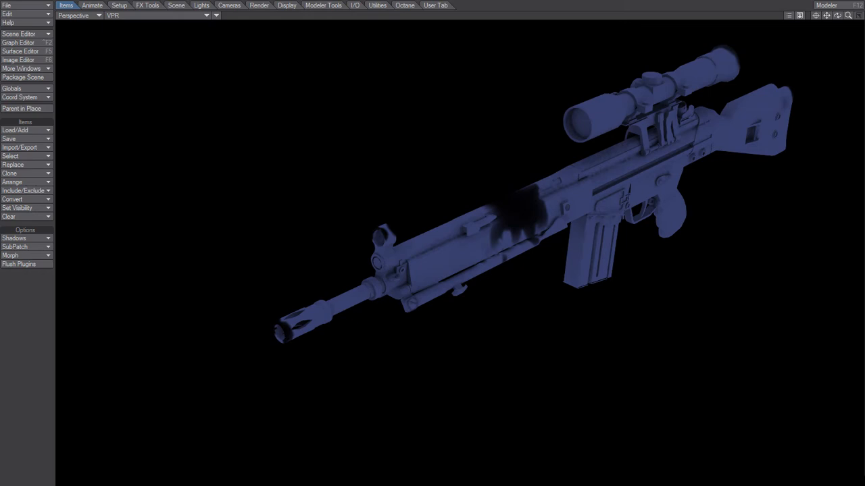
Examine the gun and the plane above it in Modeler, marking polygons on the muzzle, front sight, scope and stock, and return to Layout.
key("F12")
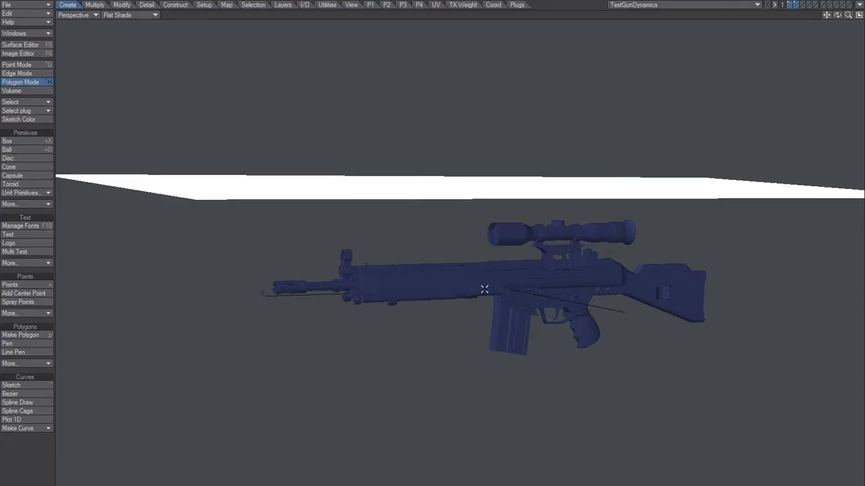
left_click_drag(464, 299, 508, 316, "alt")
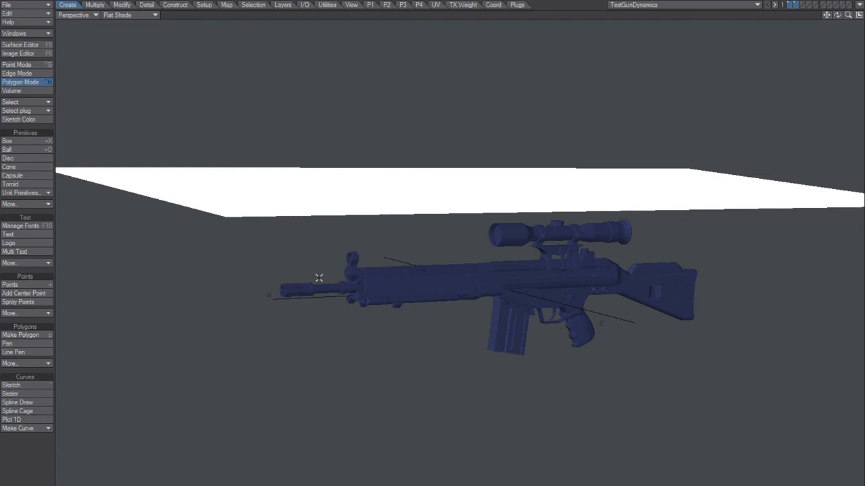
left_click(284, 286)
left_click(350, 254)
left_click(502, 228)
left_click(628, 226)
left_click(683, 280)
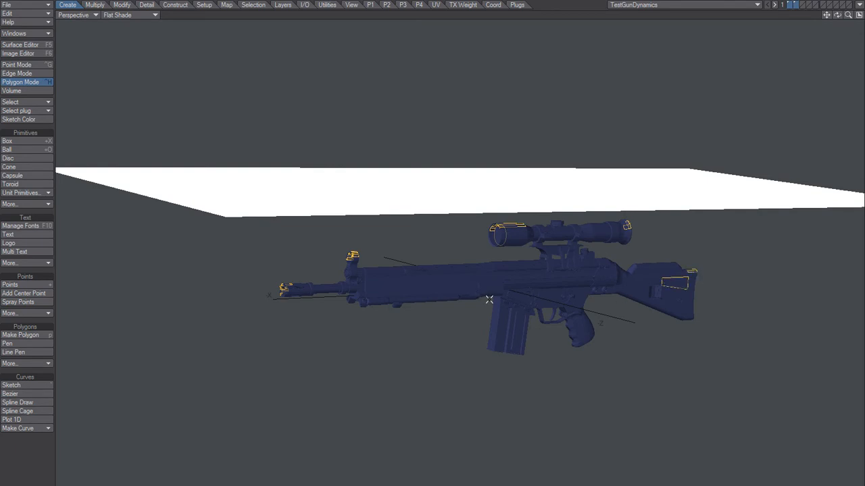
key("slash")
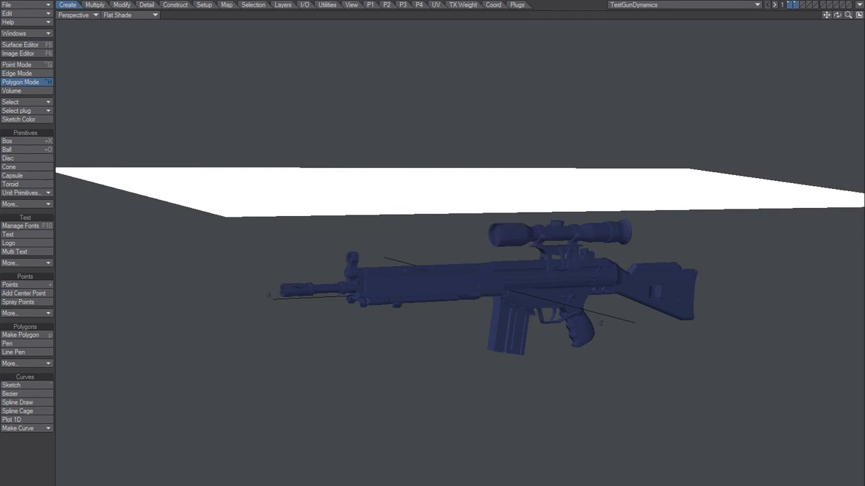
key("F12")
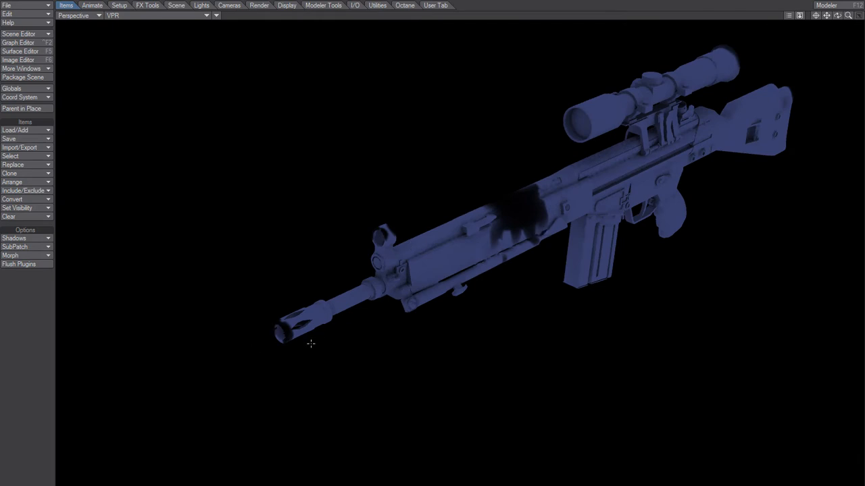
Examine the dark patches on the rendered gun close up, from the muzzle and front sight to the receiver, scope and stock.
left_click_drag(311, 344, 426, 194, "alt")
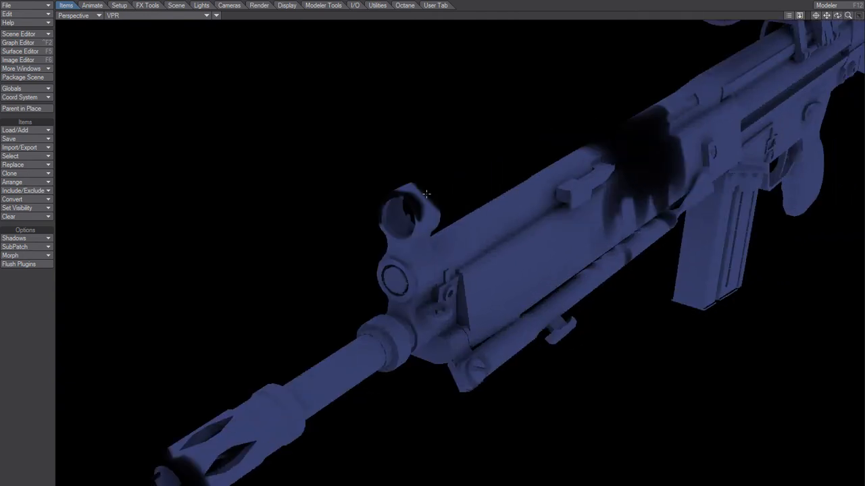
left_click_drag(241, 431, 186, 431, "ctrl+alt")
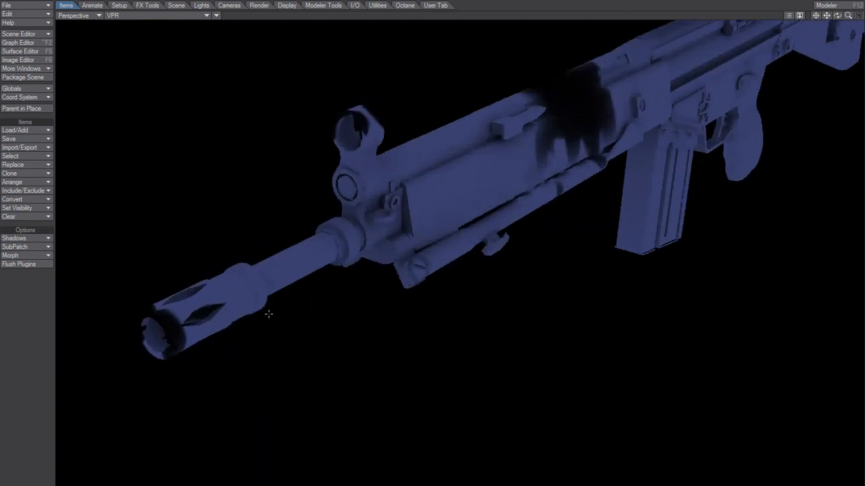
left_click_drag(458, 236, 352, 297, "ctrl+alt")
left_click_drag(595, 224, 565, 238, "alt+shift")
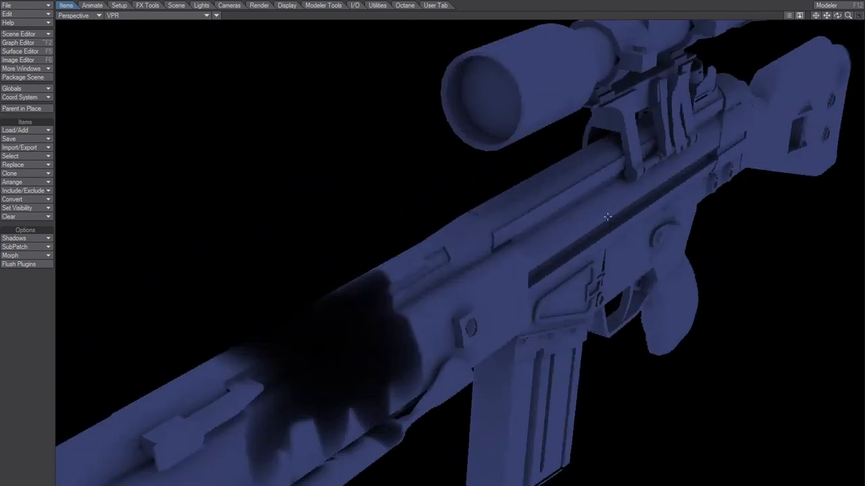
left_click_drag(607, 217, 559, 210, "alt")
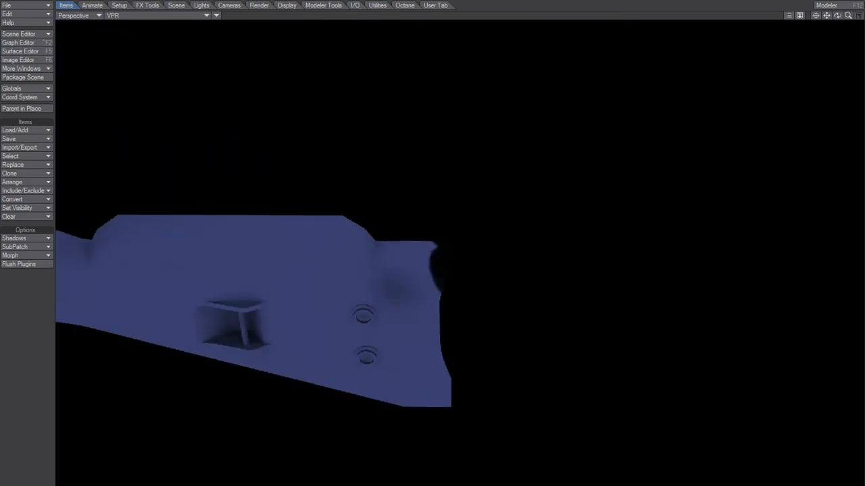
left_click_drag(202, 297, 325, 301, "alt+shift")
left_click_drag(406, 271, 324, 297, "alt")
left_click_drag(202, 379, 608, 284, "alt+shift")
left_click_drag(203, 324, 298, 277, "alt+shift")
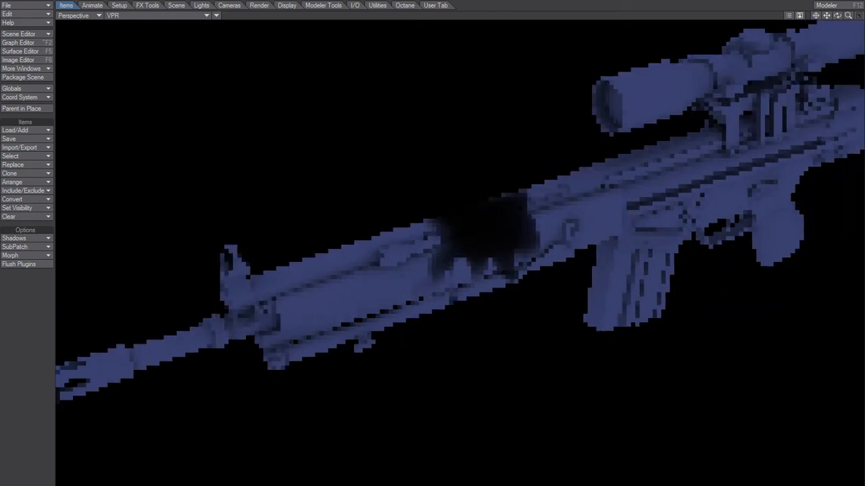
left_click_drag(473, 273, 480, 316, "alt")
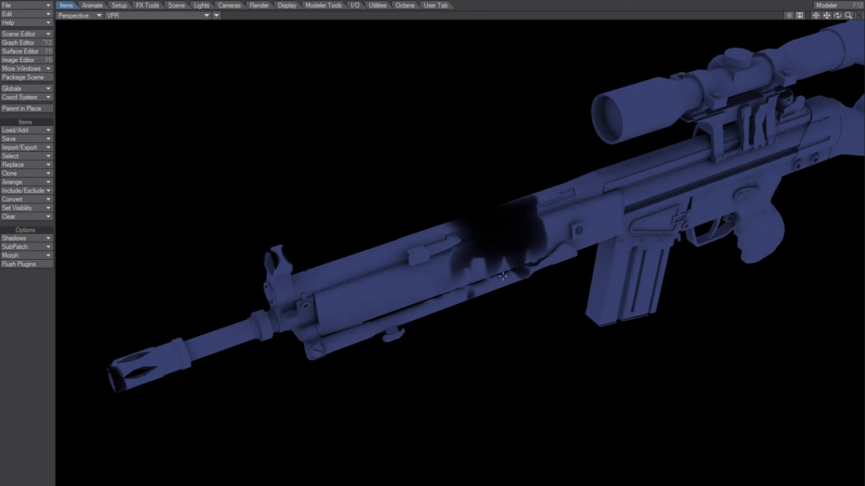
left_click_drag(521, 294, 521, 293)
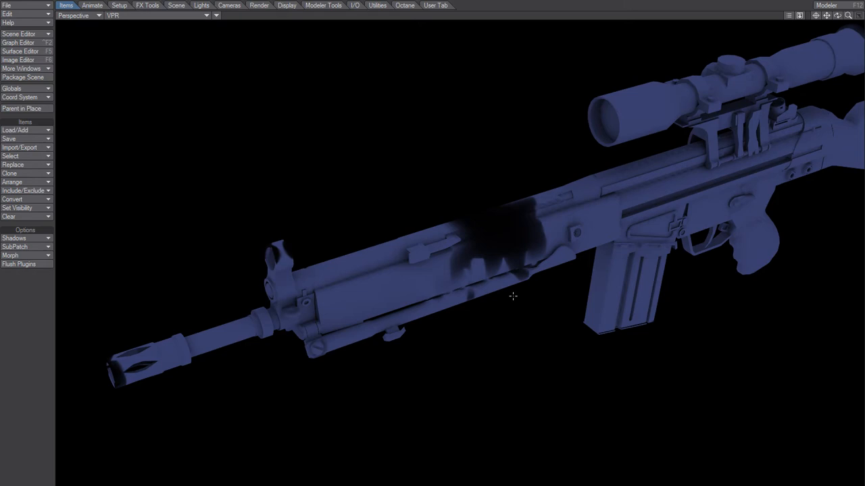
left_click_drag(335, 326, 297, 303, "alt+shift")
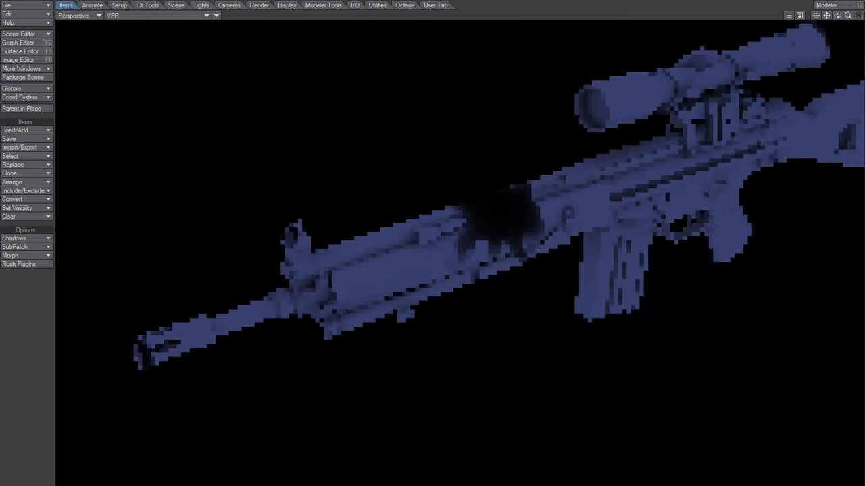
left_click_drag(440, 315, 478, 287, "alt")
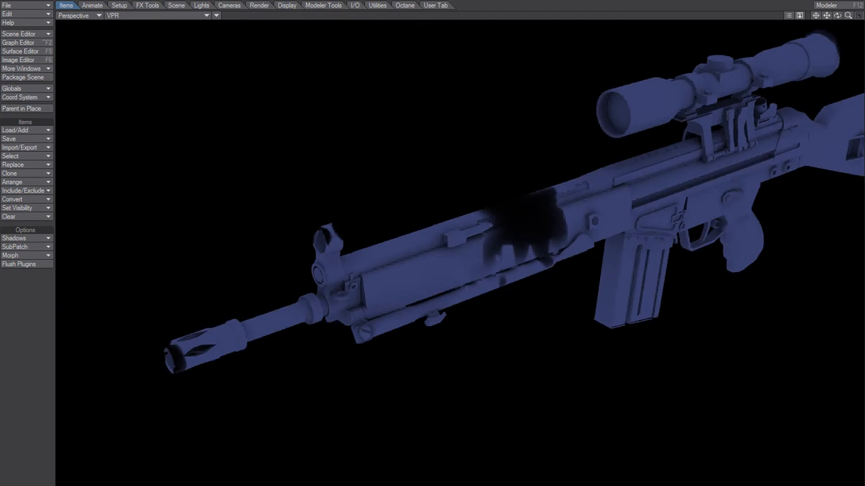
Review the object properties and deformation settings of TestGunDynamics Layer1 and Layer2, ending with Layer2 as the current object.
key("p")
left_click(97, 174)
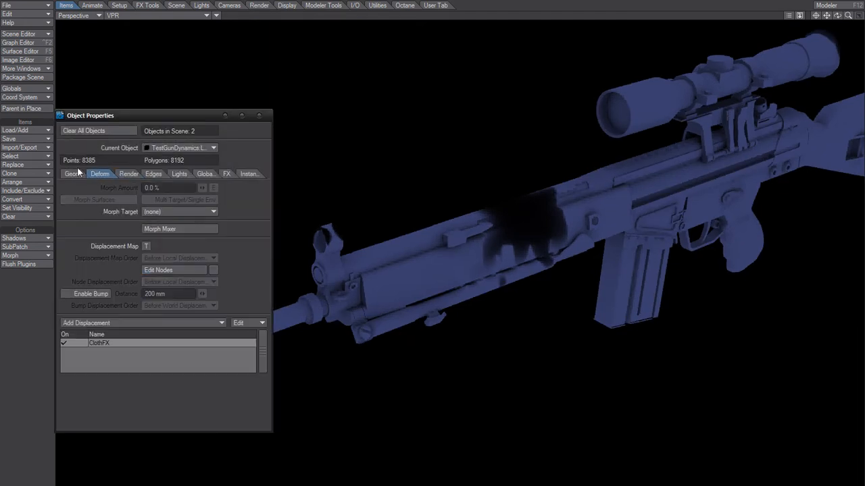
left_click(74, 173)
left_click(110, 175)
left_click(177, 148)
left_click(198, 140)
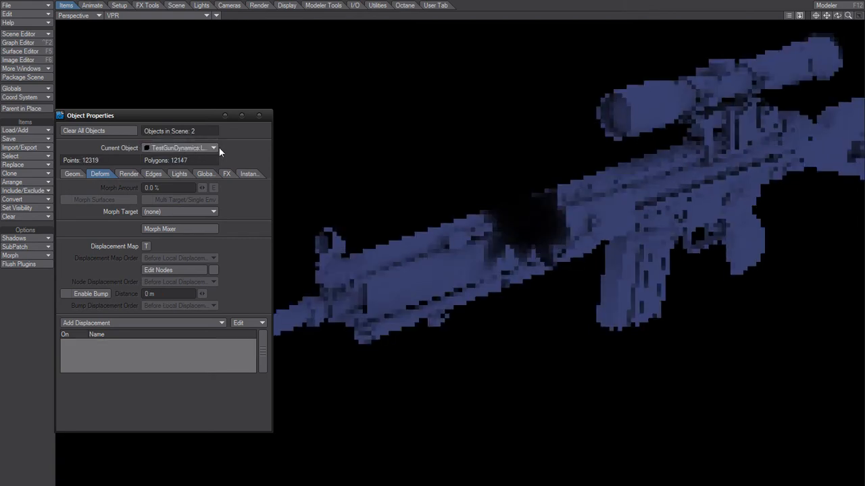
left_click(181, 148)
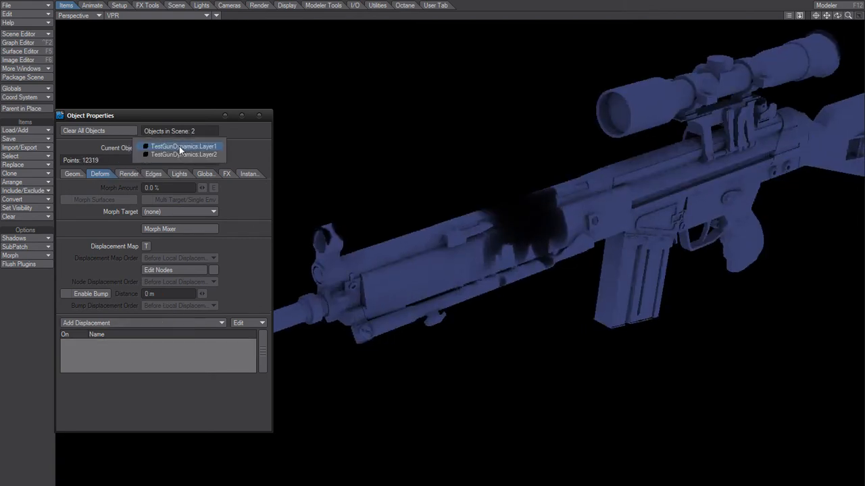
left_click(180, 147)
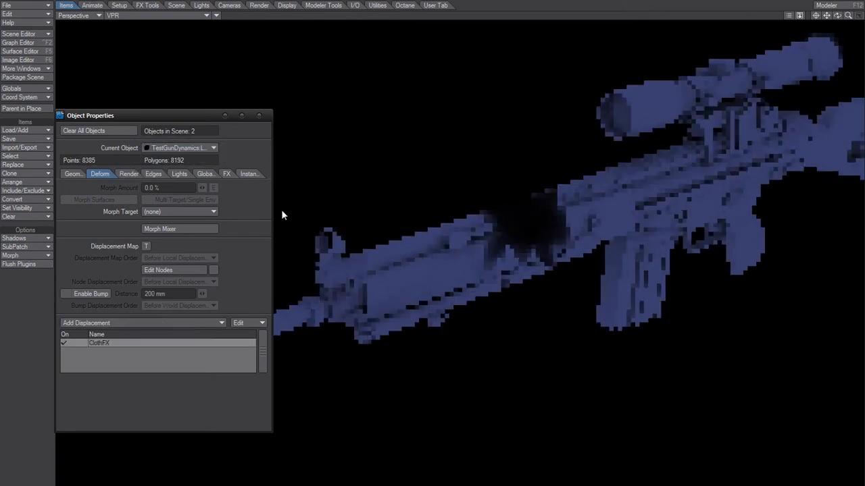
Turn off Unseen by Camera for Layer2 in its render properties.
left_click(128, 174)
left_click(170, 271)
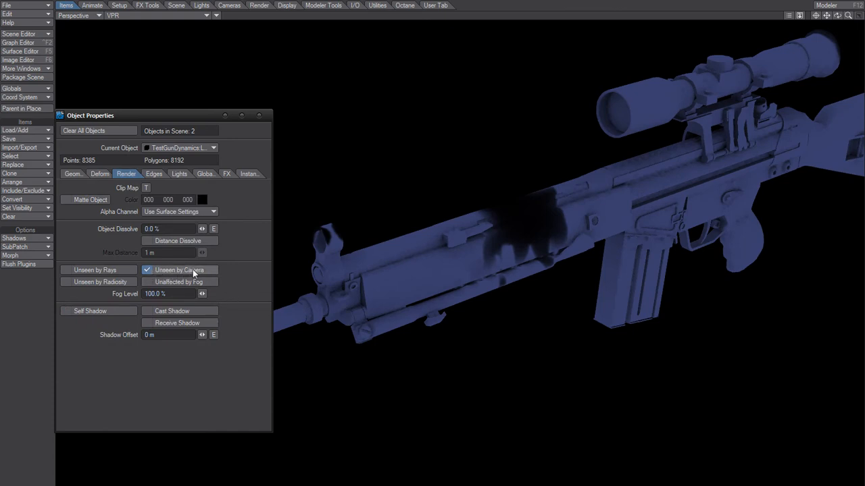
left_click(191, 271)
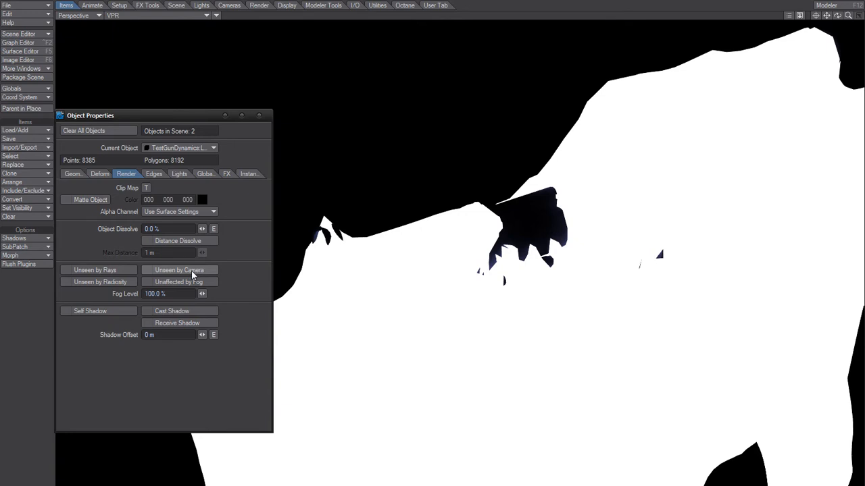
left_click(191, 270)
left_click(191, 270)
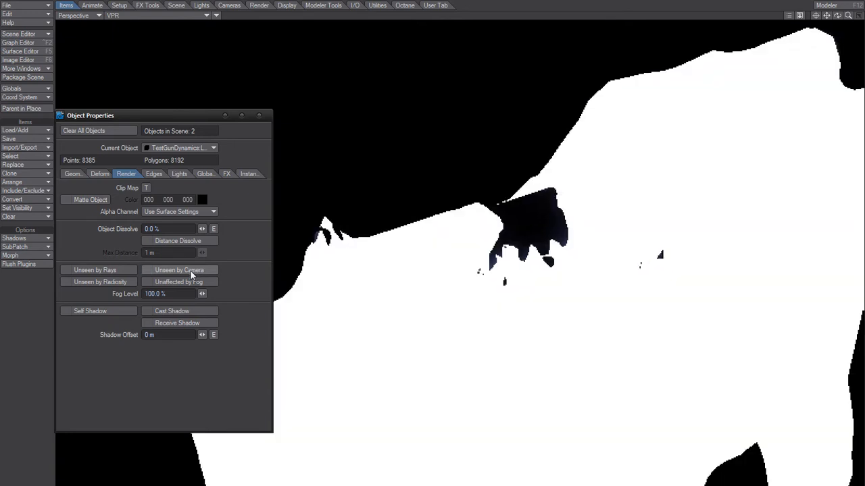
Set the Carpet surface's luminosity to 0% and enable its node network.
key("F5")
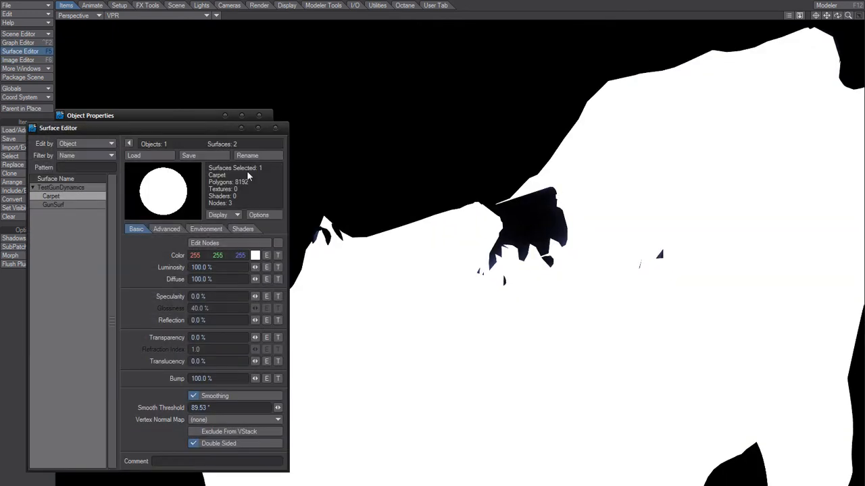
left_click(223, 267)
type("0")
key("Tab")
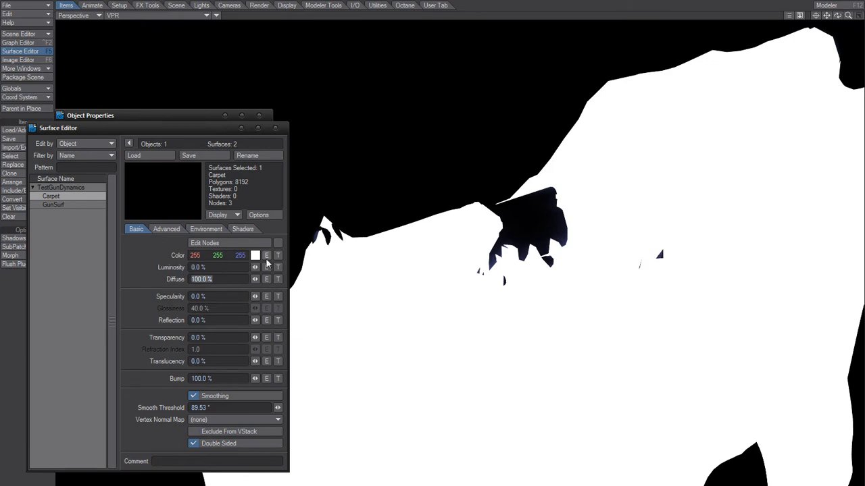
left_click(184, 252)
left_click(277, 244)
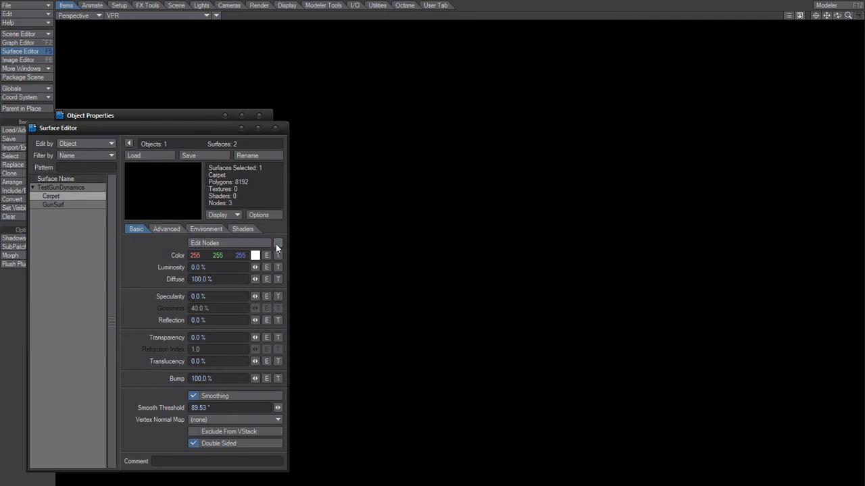
left_click(194, 118)
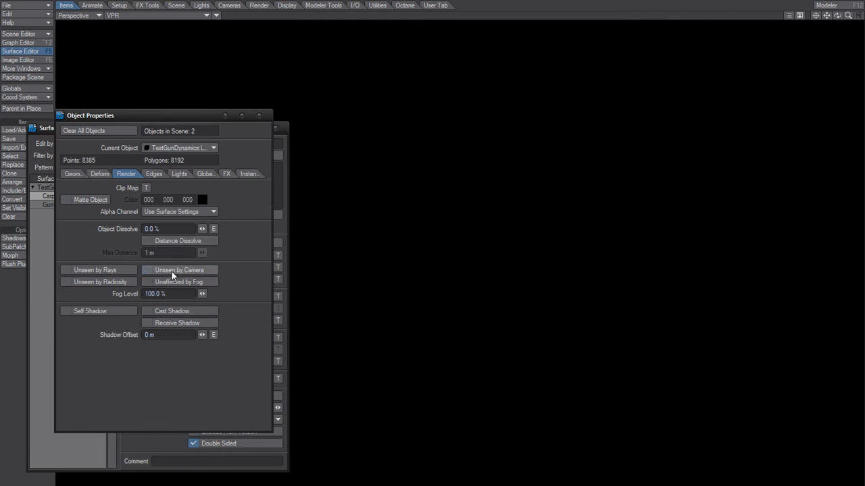
left_click(147, 440)
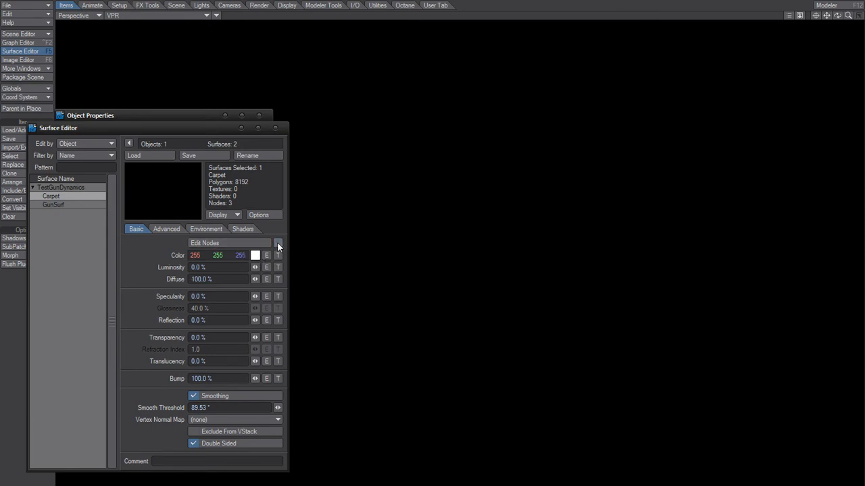
left_click_drag(177, 129, 200, 141)
Compare the render properties of Layer1 and Layer2, and turn Unseen by Camera back on for Layer2.
left_click(188, 134)
left_click(177, 148)
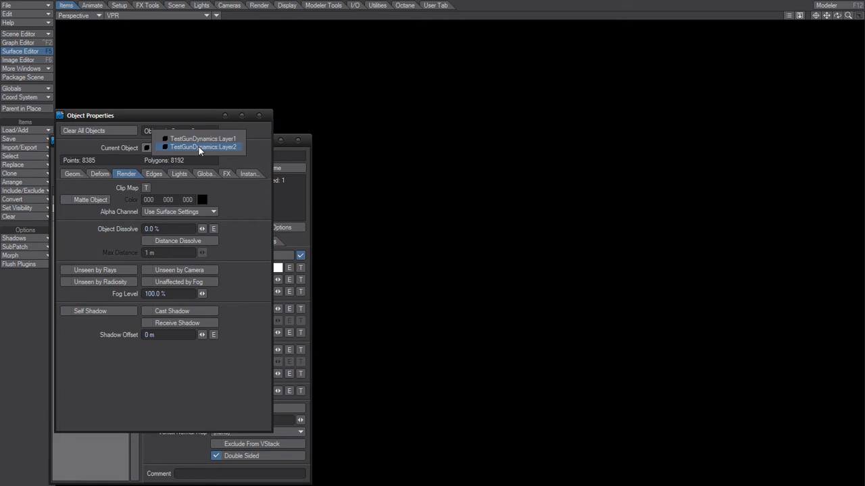
left_click(199, 146)
left_click(195, 148)
left_click(199, 138)
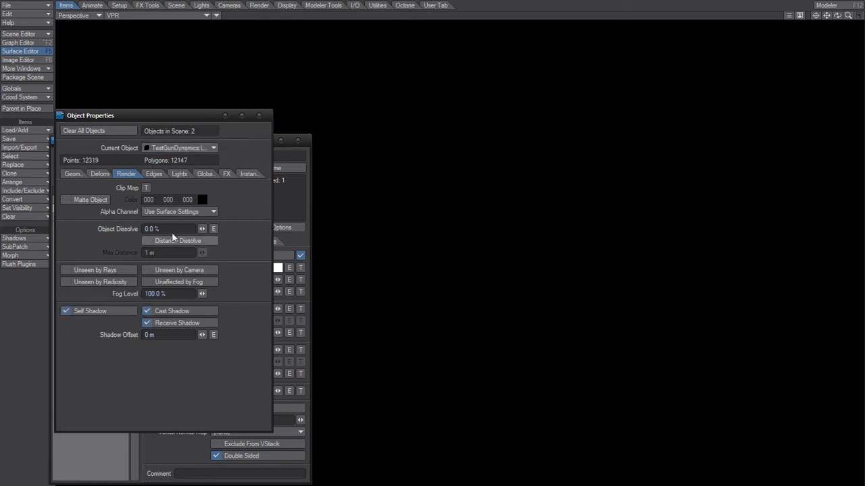
left_click(186, 146)
left_click(188, 156)
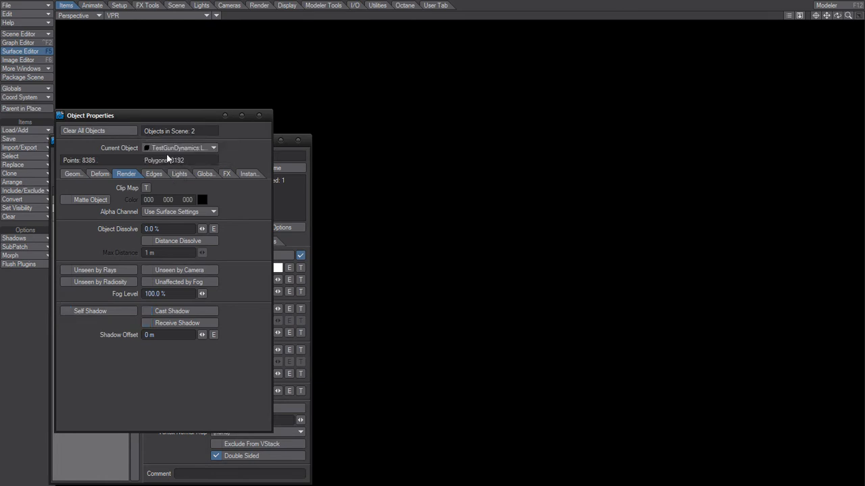
left_click(184, 269)
left_click(172, 454)
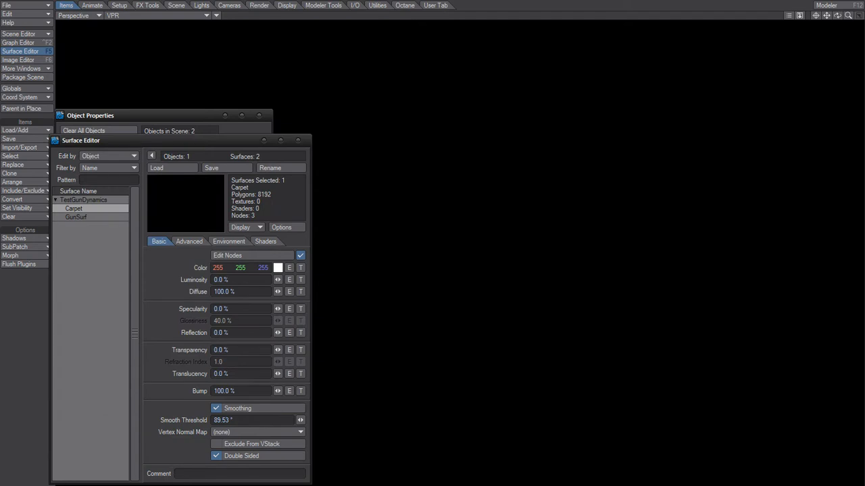
Disable the Carpet surface's node network and set its luminosity to 100%.
left_click(301, 256)
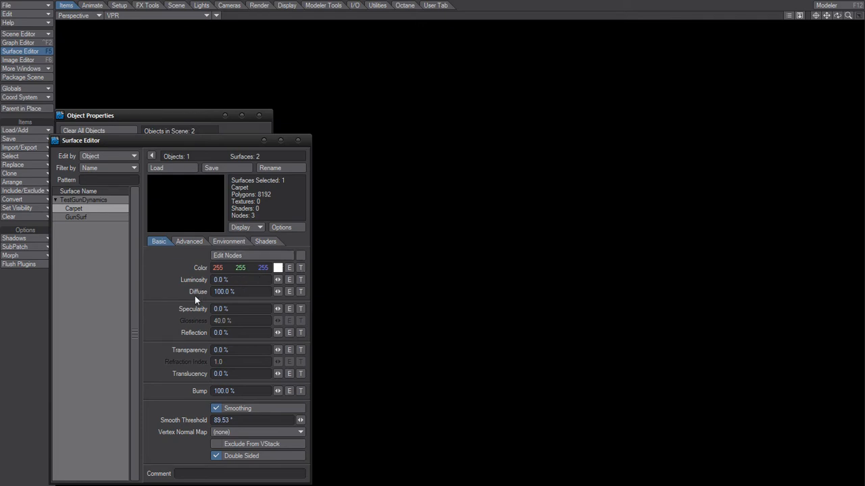
left_click(233, 279)
type("100")
key("Tab")
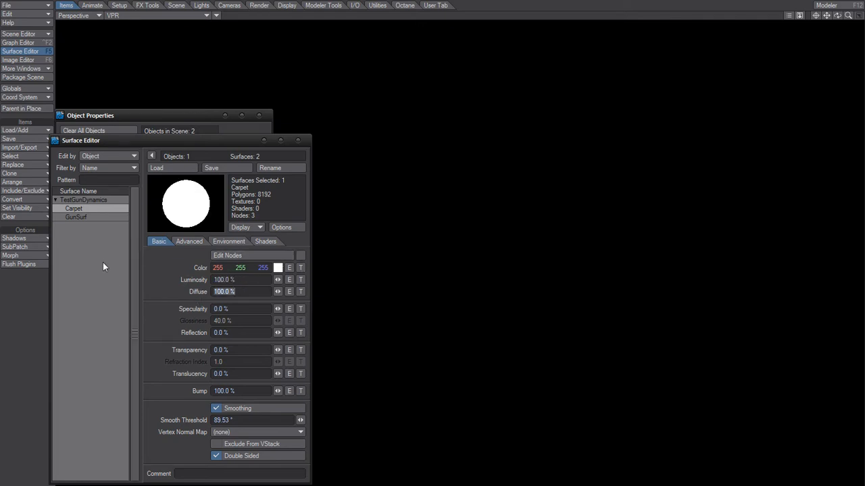
key("Return")
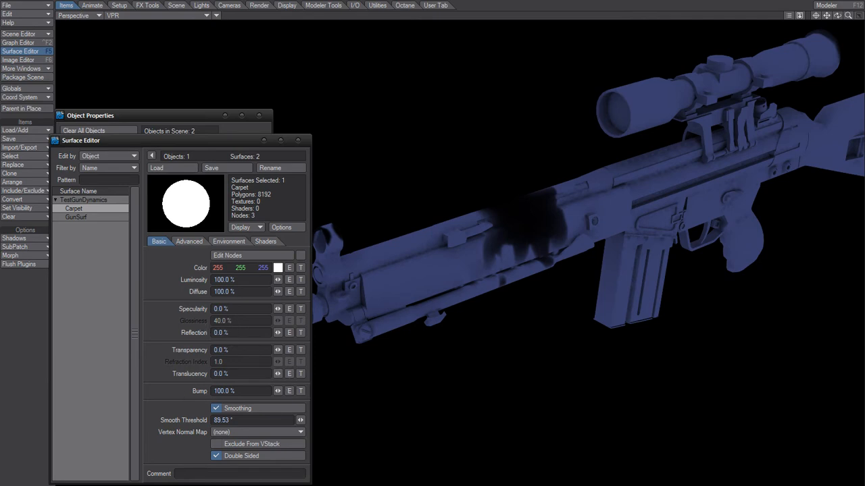
Set the distant light's intensity to 100% in the render globals.
left_click(108, 485)
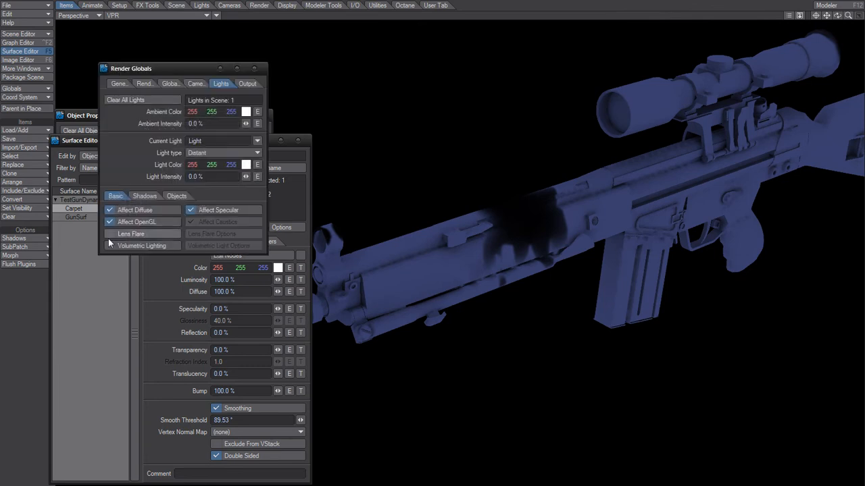
type("100")
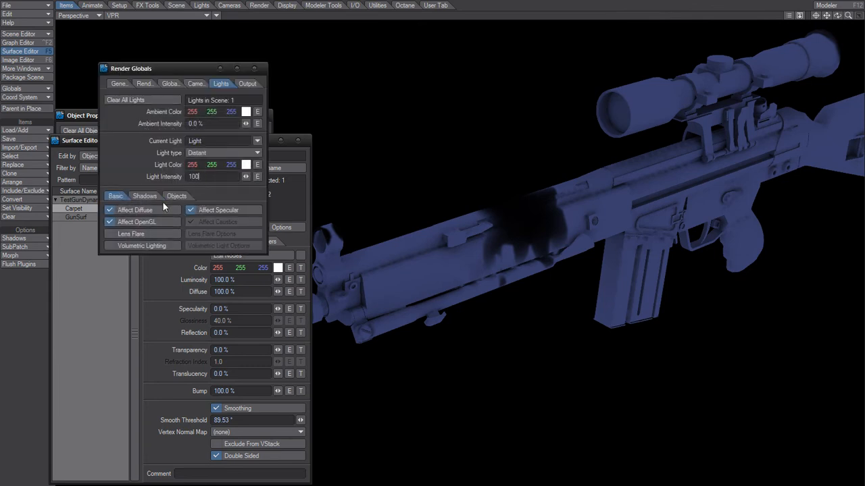
key("Tab")
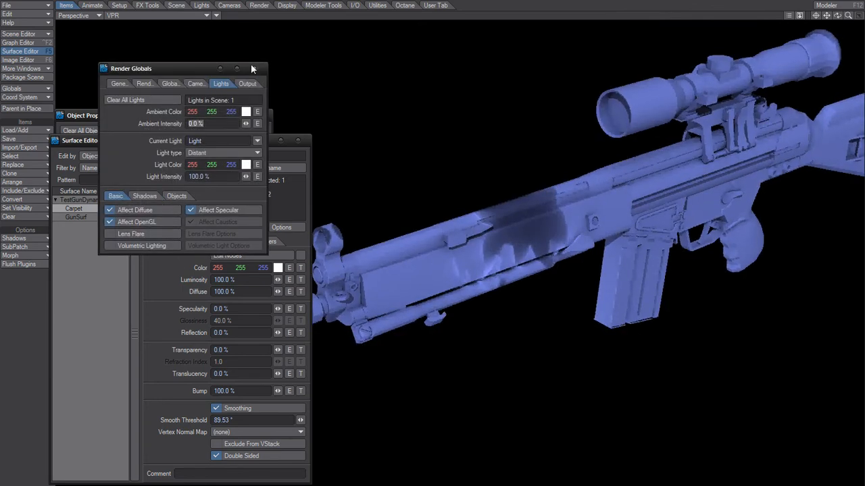
left_click(254, 68)
Set the Carpet surface's luminosity to 0% and compare the gun's shading with its node network on and off.
left_click(232, 281)
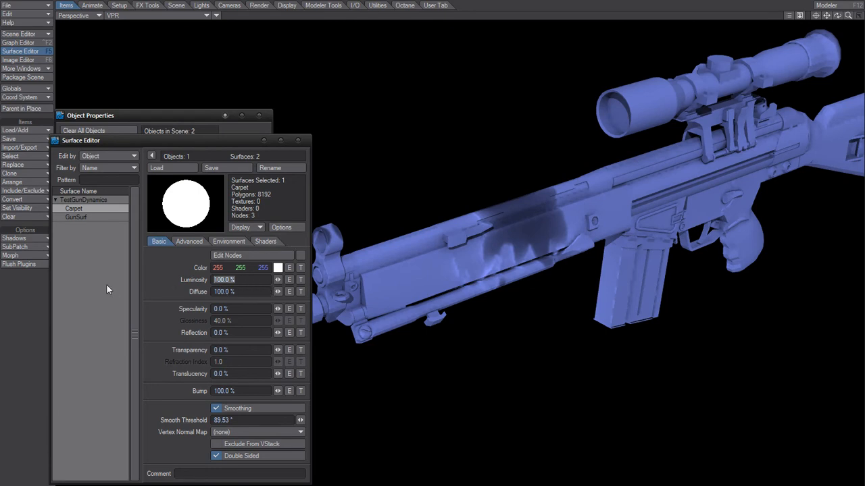
type("0")
key("Tab")
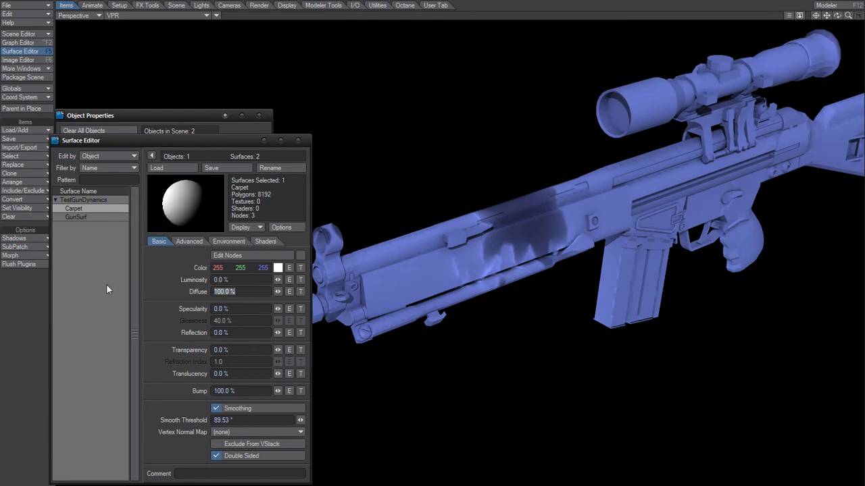
left_click(302, 256)
left_click(301, 256)
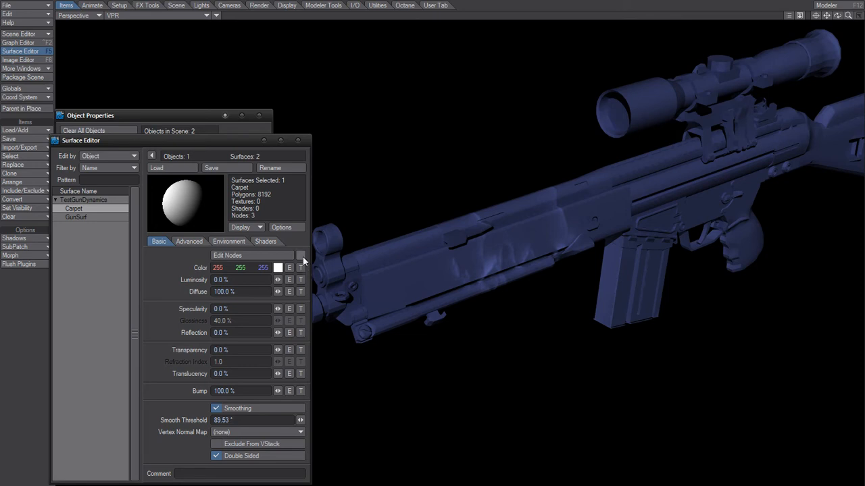
left_click(301, 256)
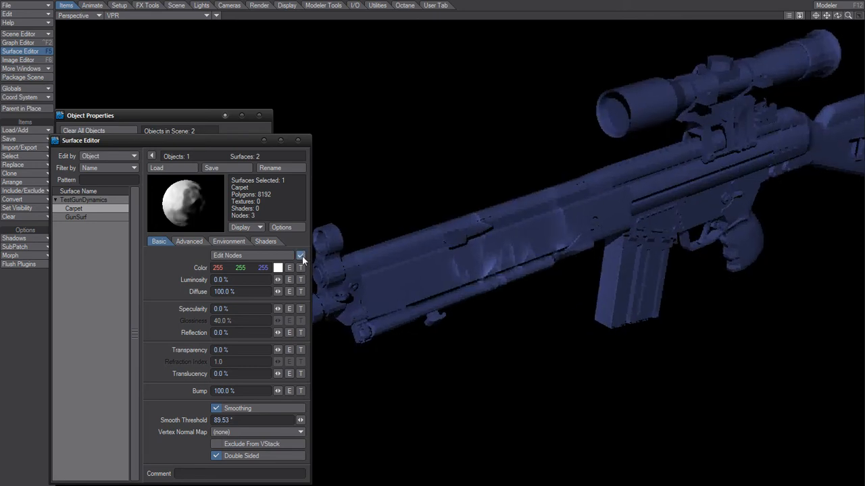
left_click(302, 255)
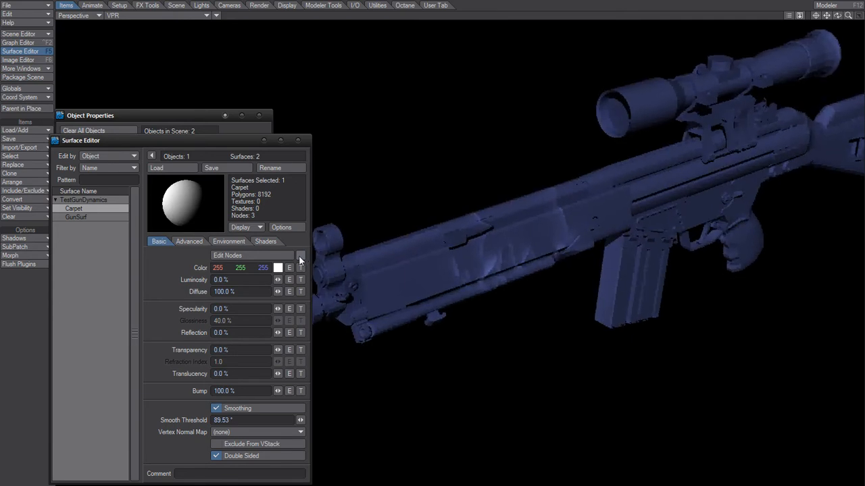
Turn off Unseen by Camera for Layer2 and inspect the carpet mesh where it meets the gun.
left_click(184, 115)
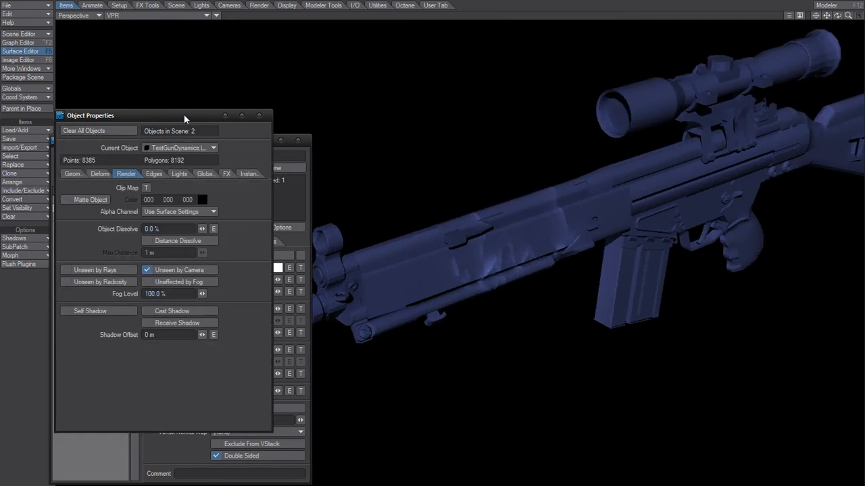
left_click(183, 270)
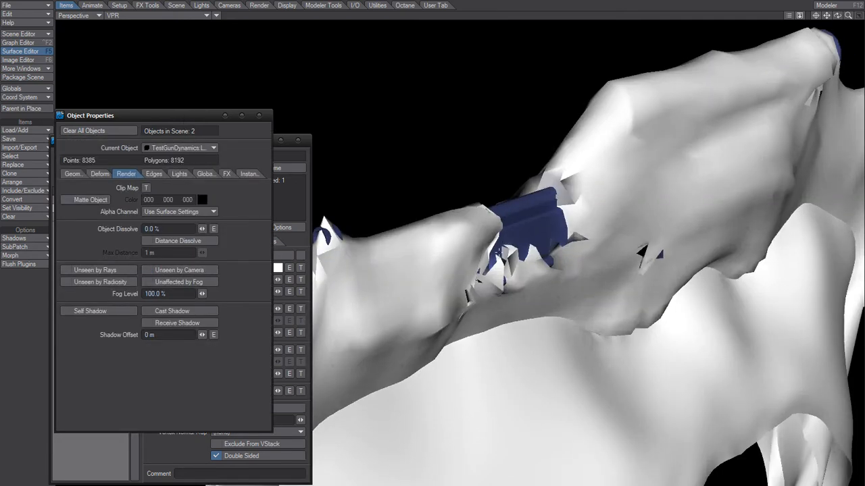
left_click_drag(491, 319, 437, 319, "ctrl+alt")
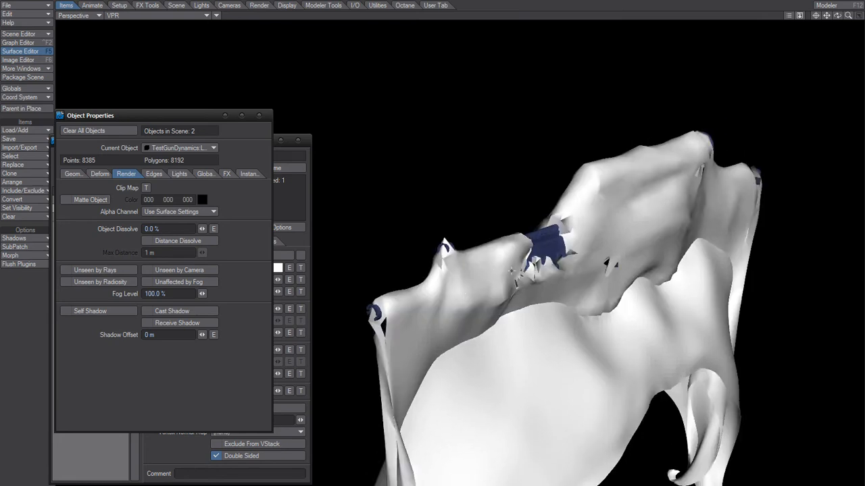
scroll(512, 271, "up", 5)
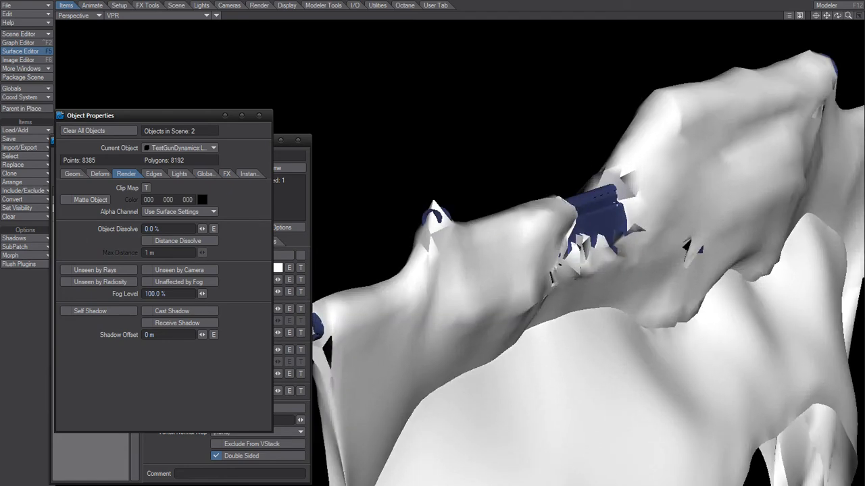
scroll(564, 240, "up", 5)
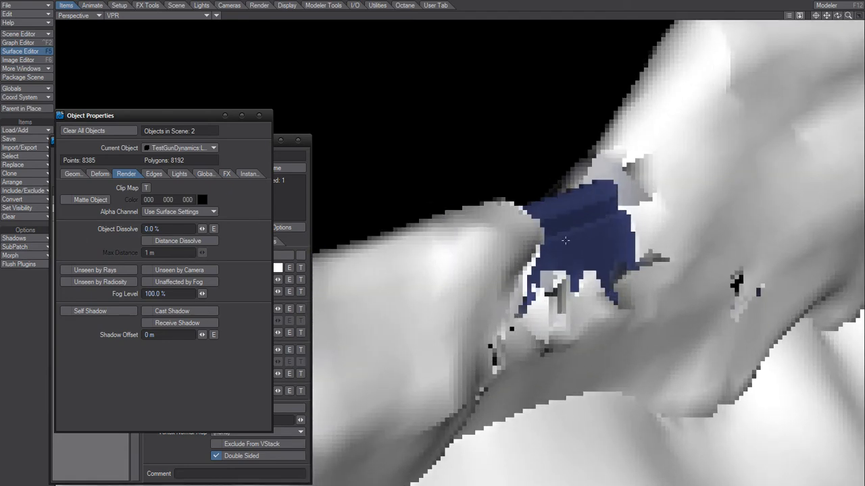
Set the Carpet surface's luminosity to 100% and turn Unseen by Camera back on for Layer2.
left_click(163, 457)
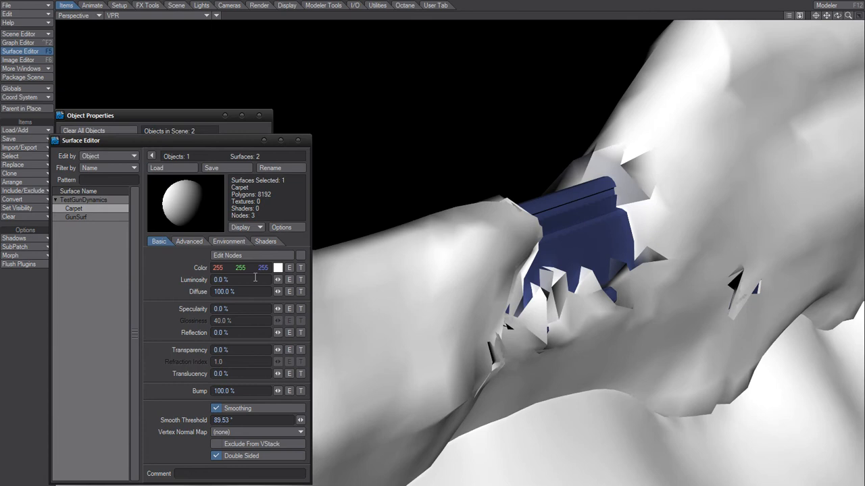
left_click(220, 280)
type("100")
key("Return")
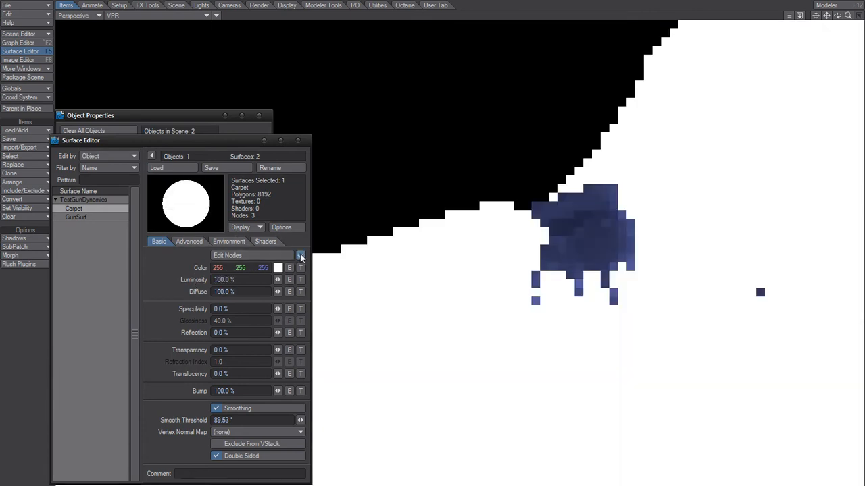
left_click(168, 129)
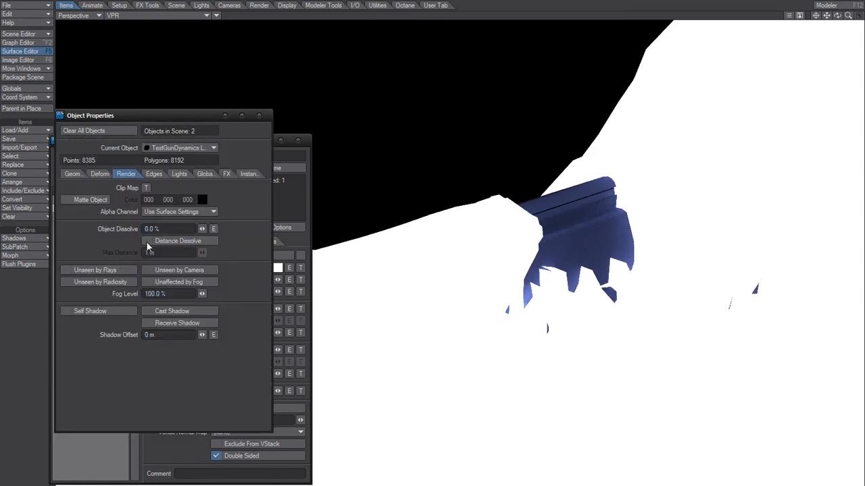
left_click(169, 271)
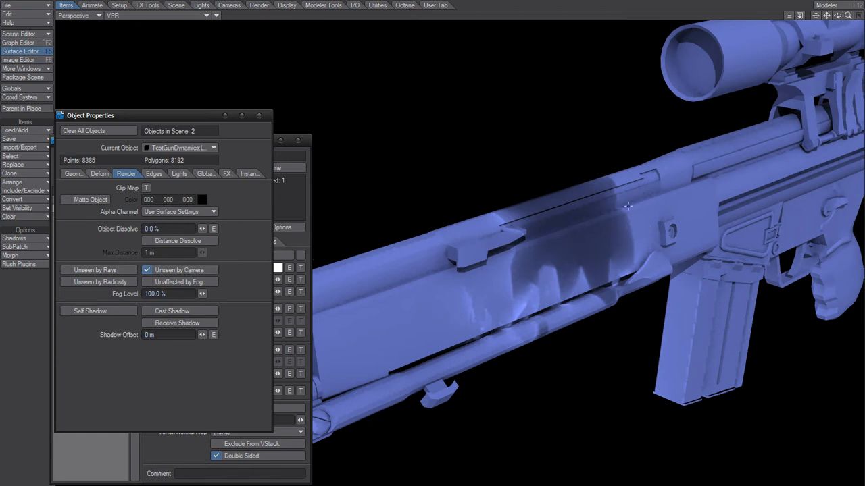
Check Layer2's light exclusion list and set the distant light's intensity to 0%.
left_click(175, 174)
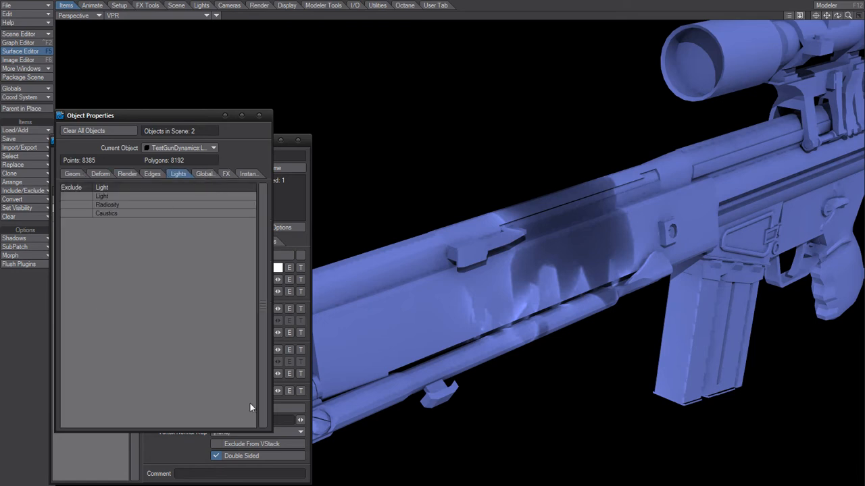
key("ctrl+F8")
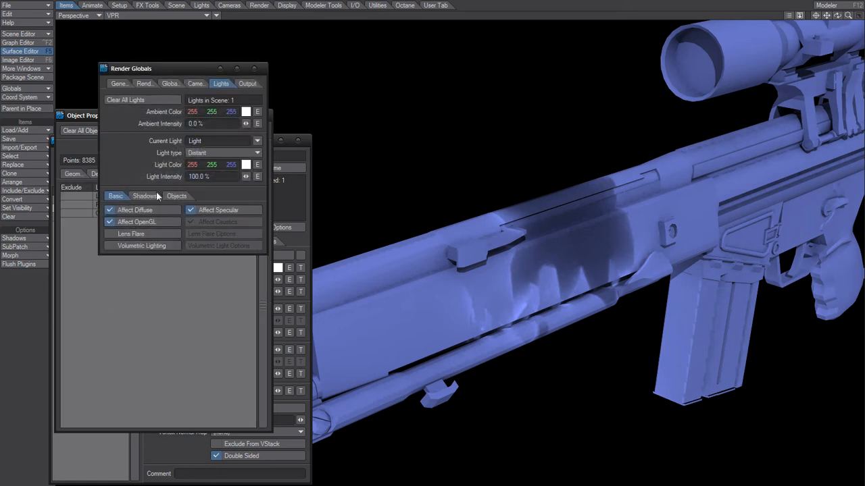
type("0")
key("Tab")
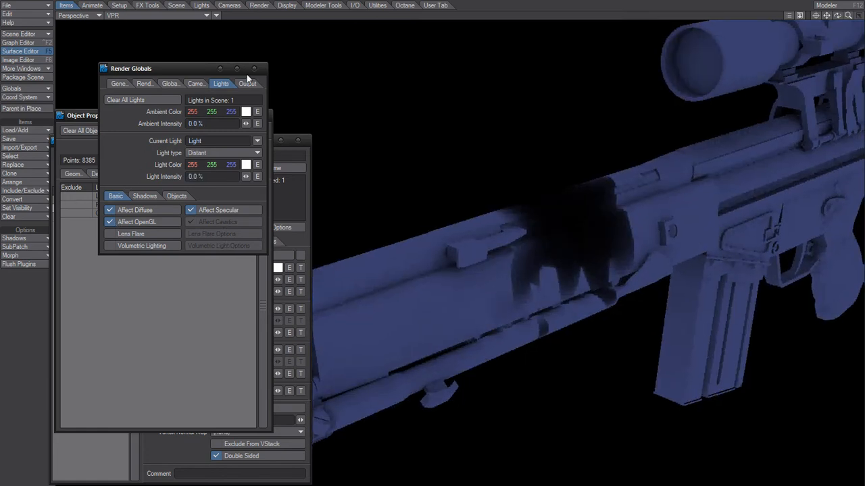
left_click(254, 69)
Clear the object properties off the viewport and examine the shading along the gun's barrel and body.
left_click_drag(208, 119, 259, 70)
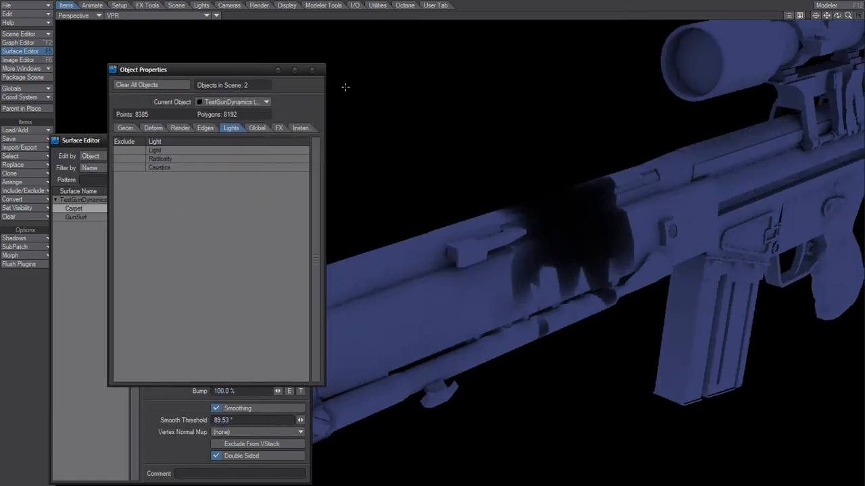
left_click(311, 68)
left_click_drag(212, 145, 249, 83)
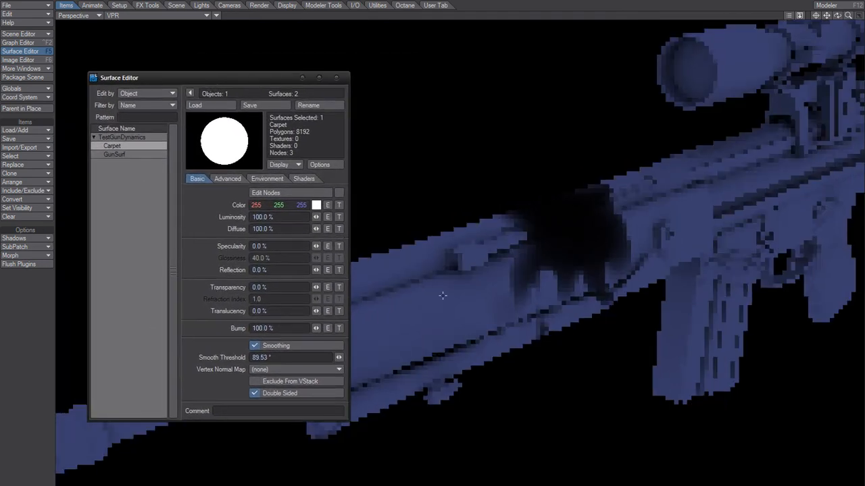
left_click_drag(425, 320, 569, 260)
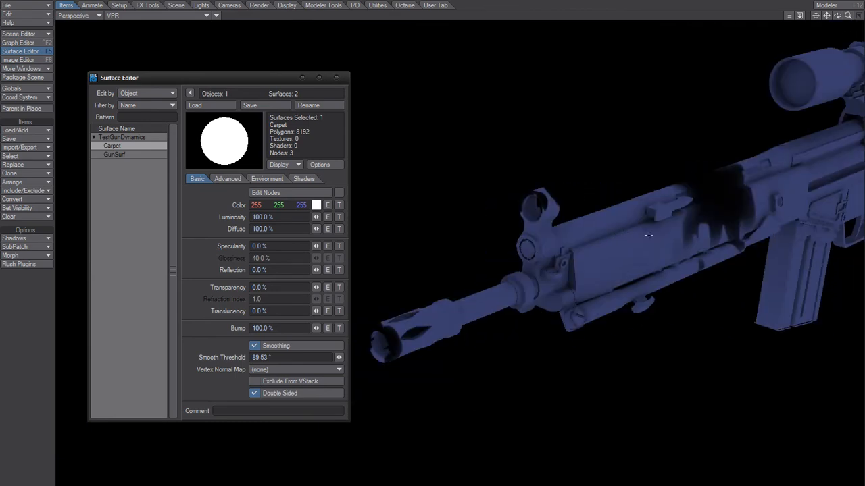
left_click_drag(648, 235, 574, 257)
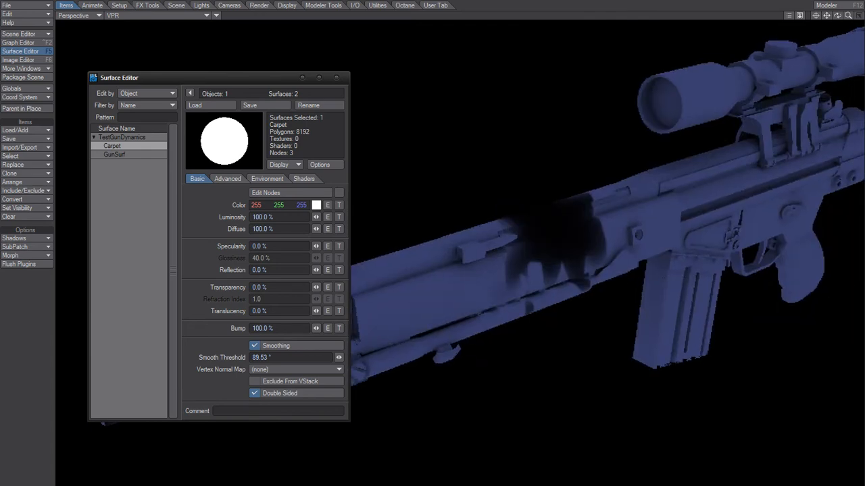
Review Layer2's ClothFX settings, including its basic, collision, advanced, gravity and resolution values.
key("p")
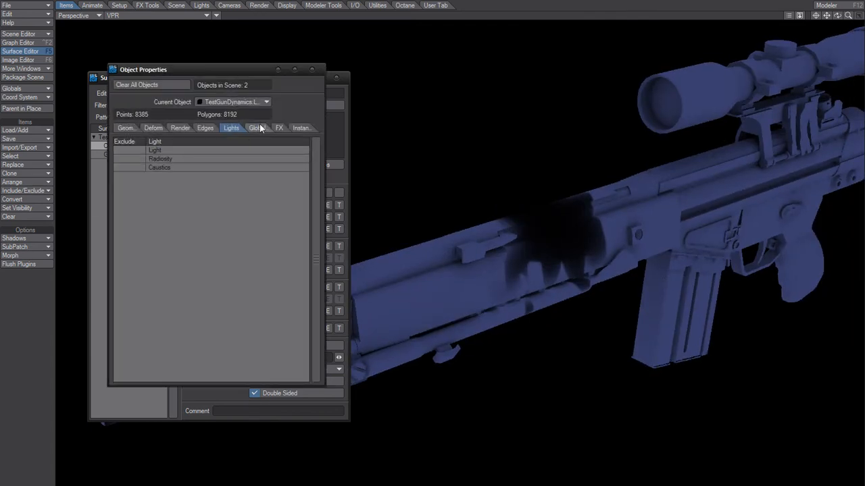
left_click(279, 127)
left_click(165, 162)
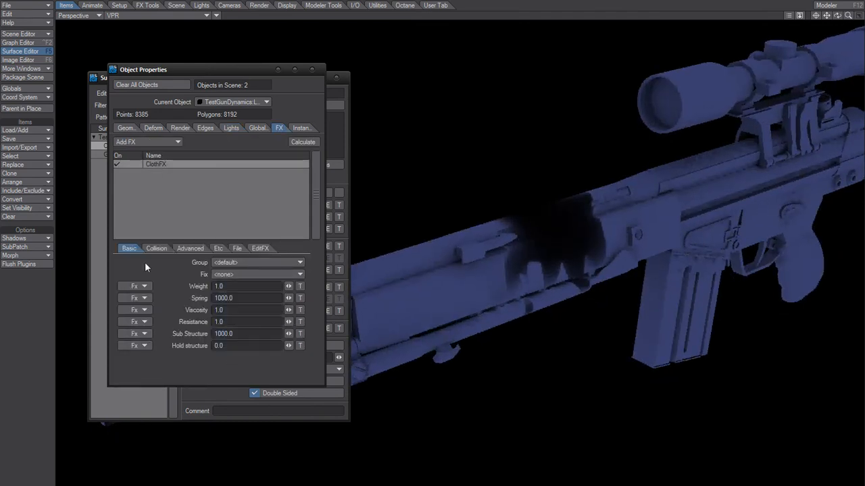
left_click(156, 249)
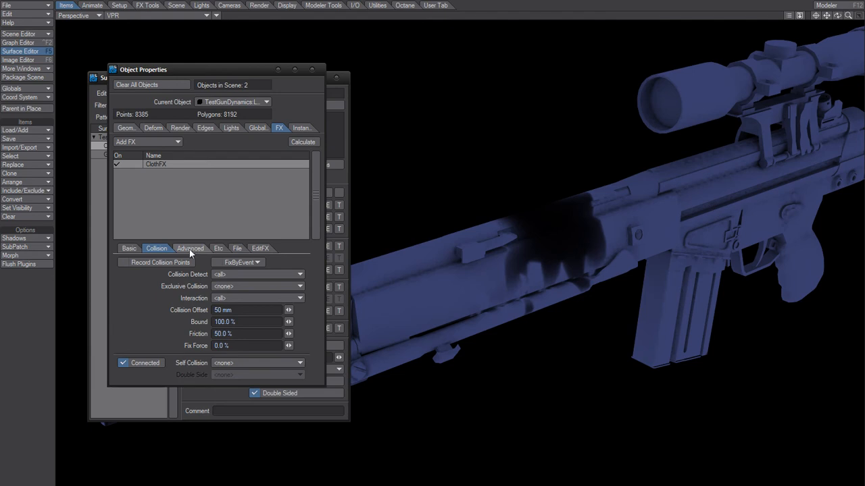
left_click(190, 249)
left_click(220, 248)
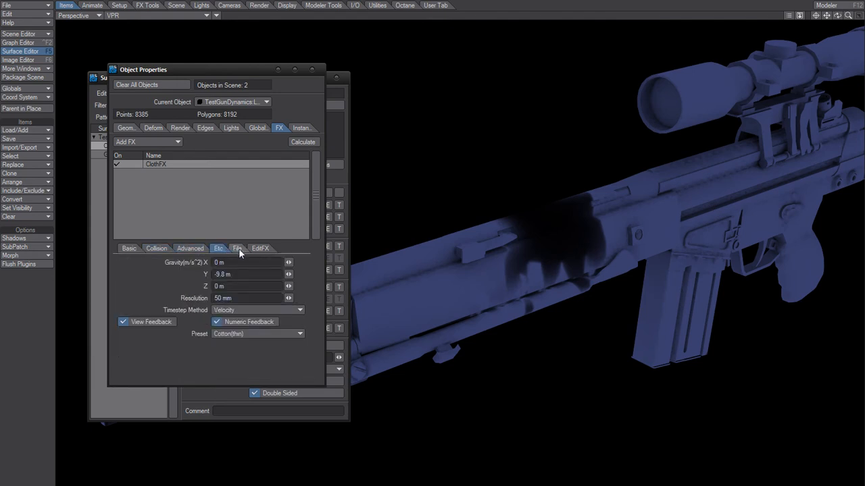
left_click(226, 298)
left_click(156, 249)
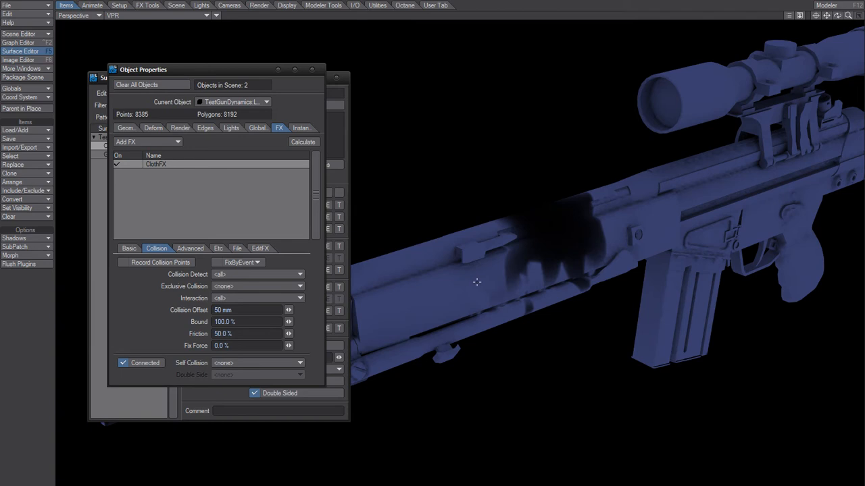
left_click(238, 310)
left_click(236, 310)
Show the FX Collision settings of TestGunDynamics:Layer1.
left_click(225, 101)
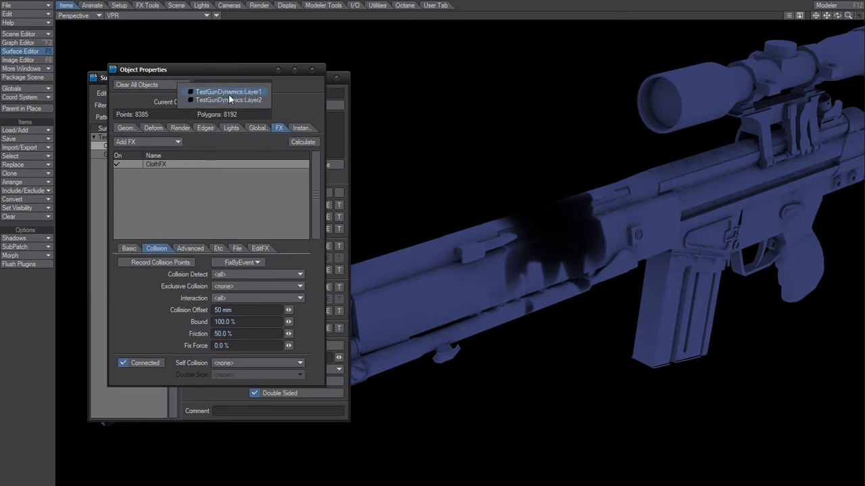
left_click(228, 94)
left_click(147, 164)
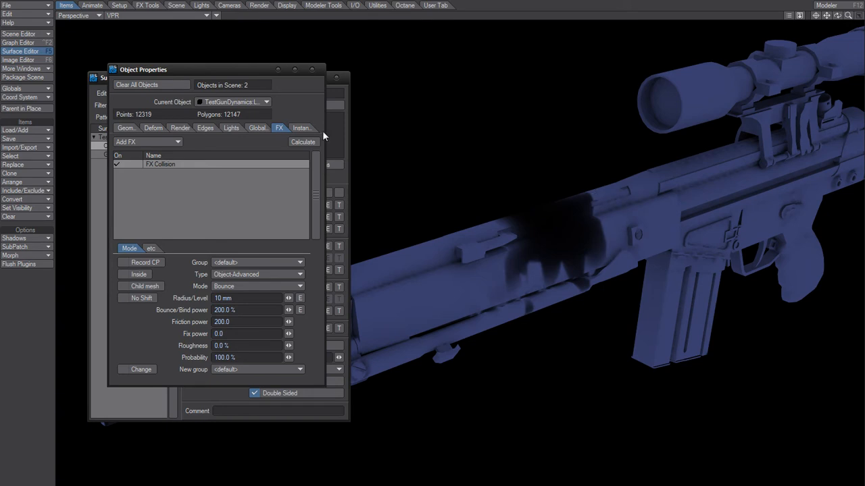
Close the object properties and the surface editor to leave the viewport clear.
left_click_drag(244, 69, 607, 202)
left_click_drag(275, 74, 251, 47)
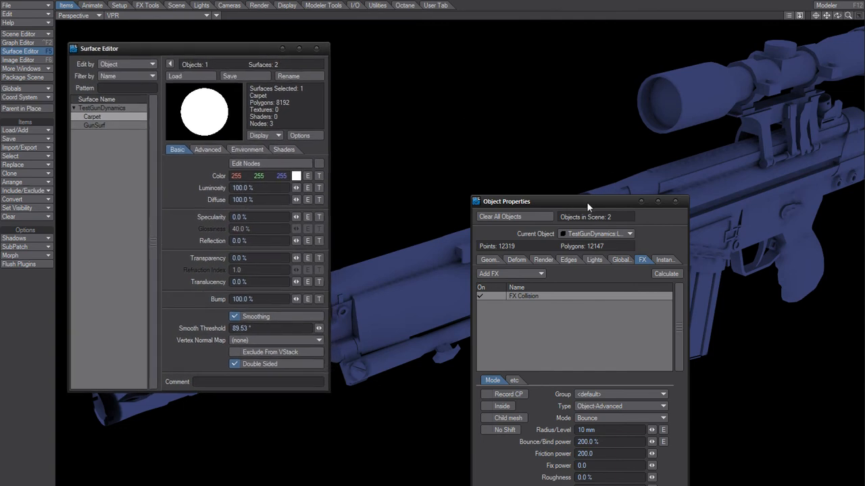
left_click_drag(587, 202, 274, 125)
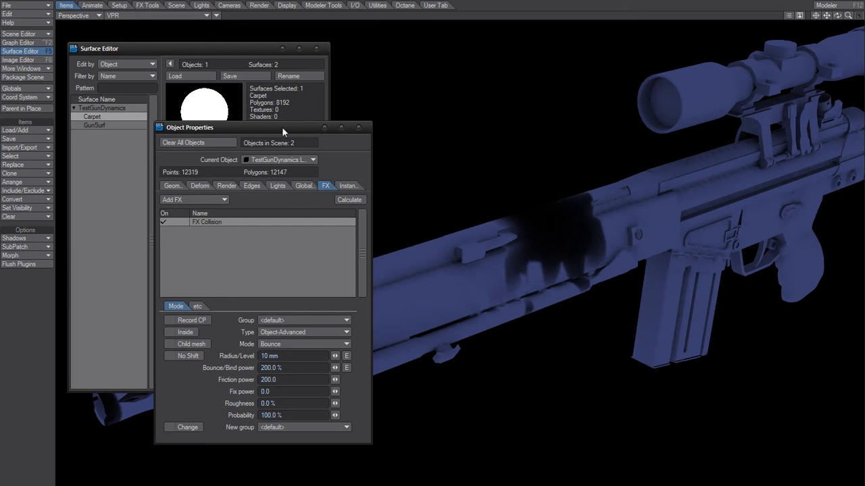
left_click(359, 127)
left_click(315, 49)
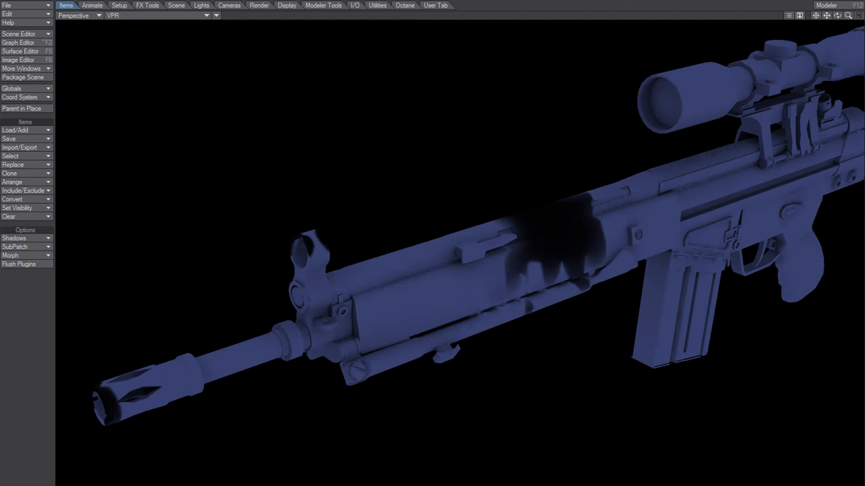
Review the Surface Baking Camera's properties, keeping Guns_Pack_uv as the UV map for TestGunDynamics:Layer1.
key("p")
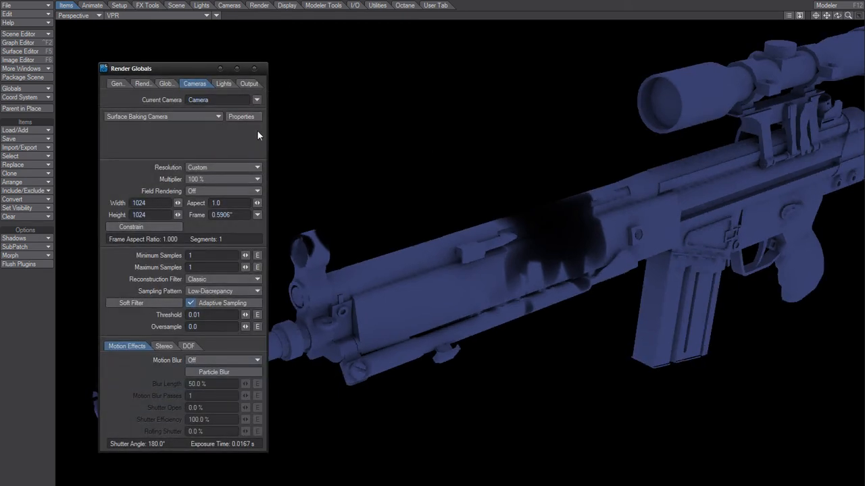
left_click(137, 117)
left_click(135, 117)
left_click(241, 116)
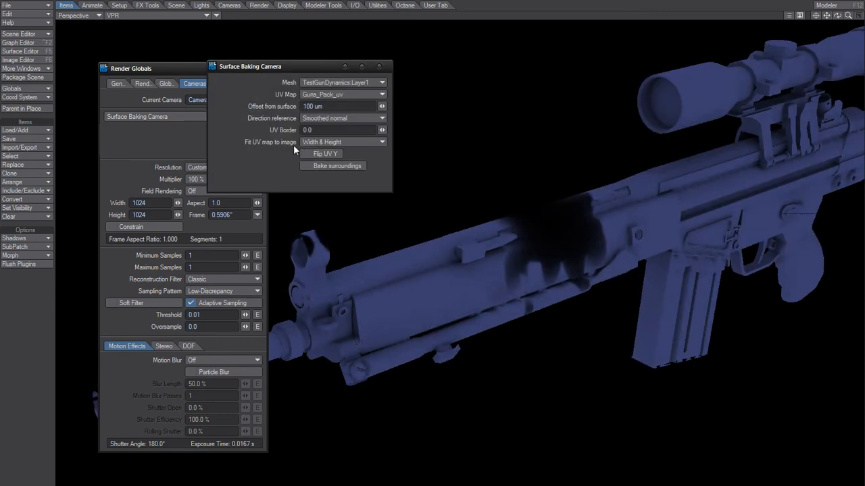
left_click(317, 95)
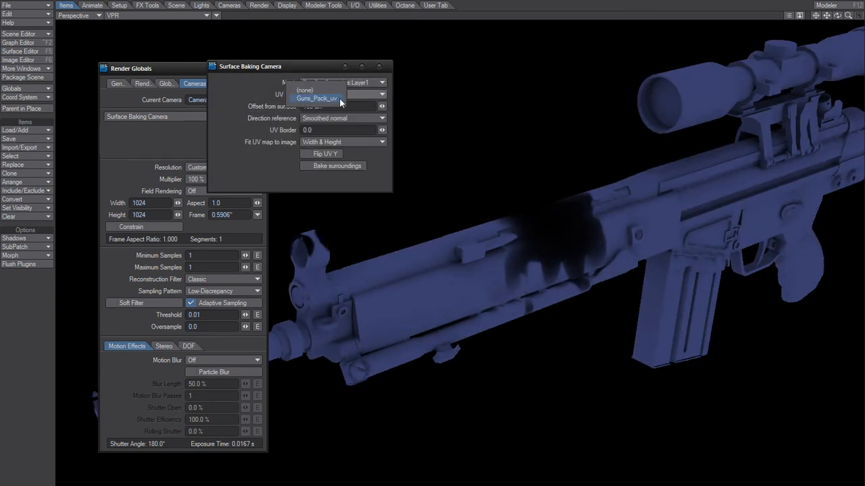
left_click(318, 98)
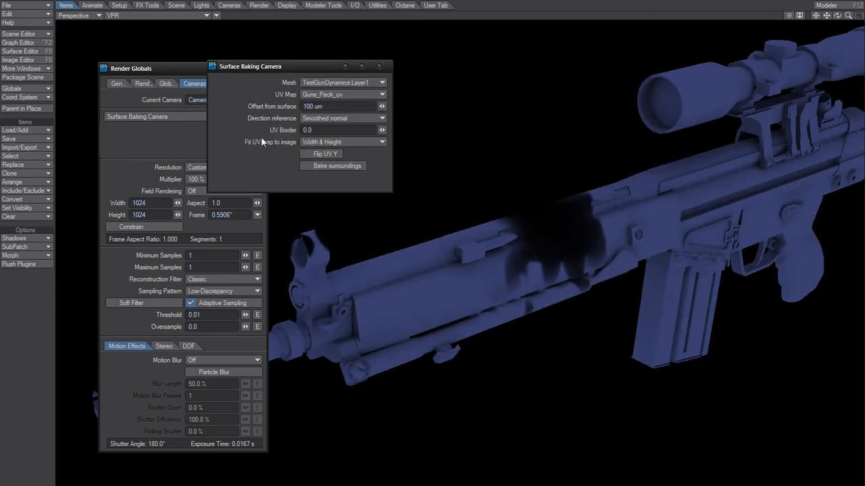
left_click(379, 66)
Set the radiosity Angular Tolerance to 45°, render the current frame and compare the baked map with the VPR view.
left_click_drag(179, 70, 152, 57)
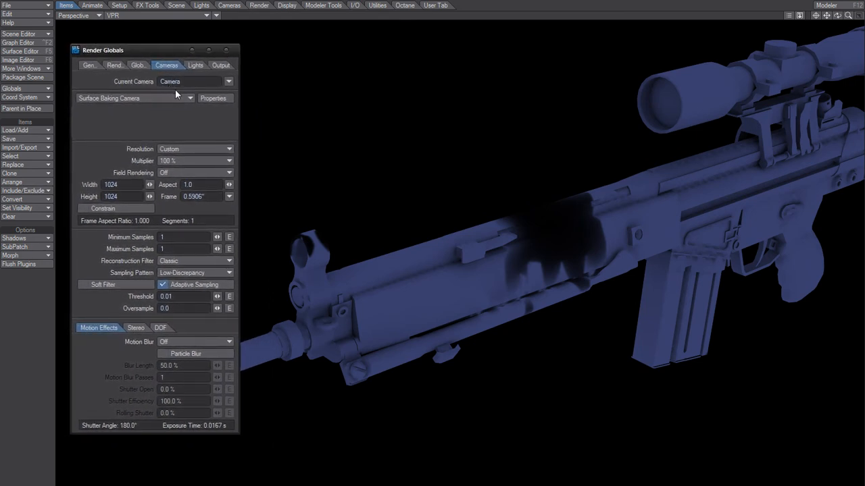
left_click(138, 65)
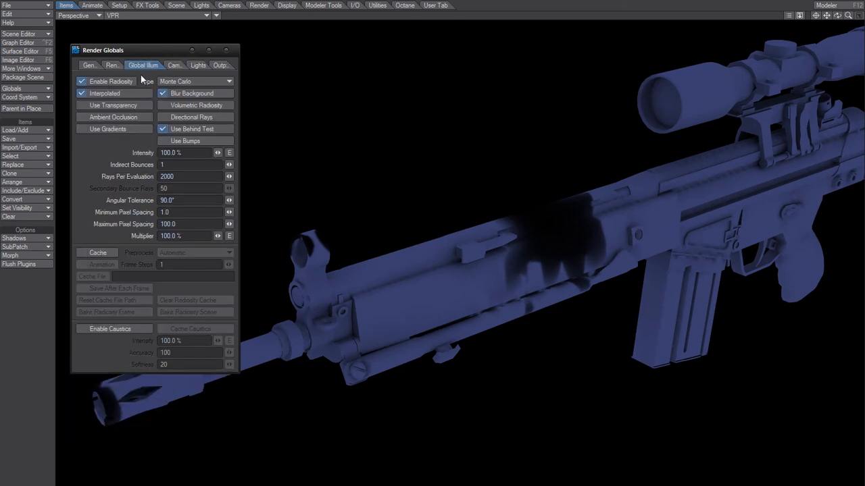
left_click(182, 201)
type("45")
key("Return")
key("F9")
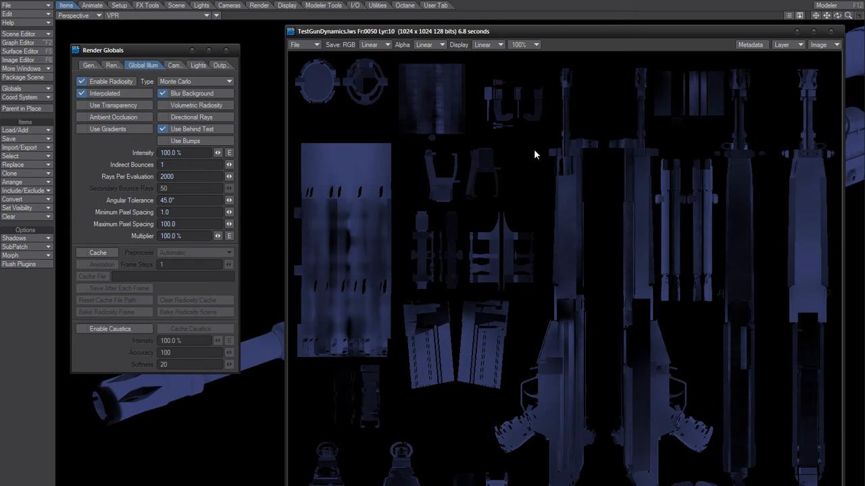
left_click_drag(562, 29, 504, 322)
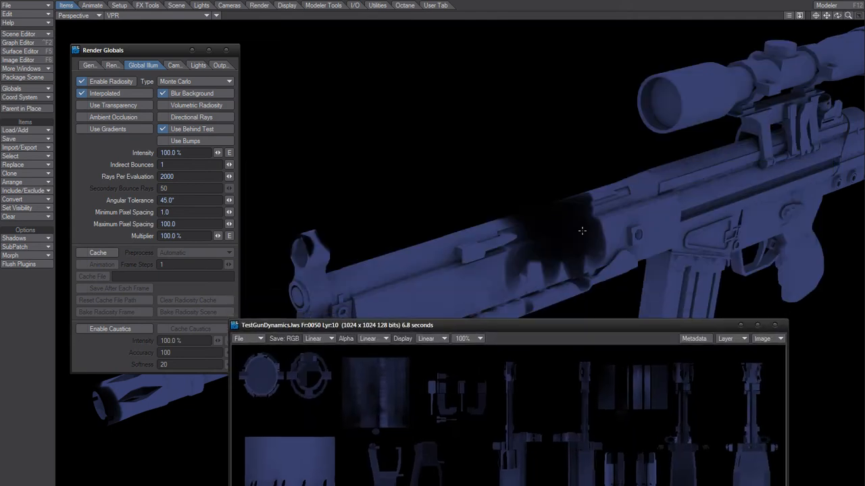
left_click_drag(558, 326, 593, 57)
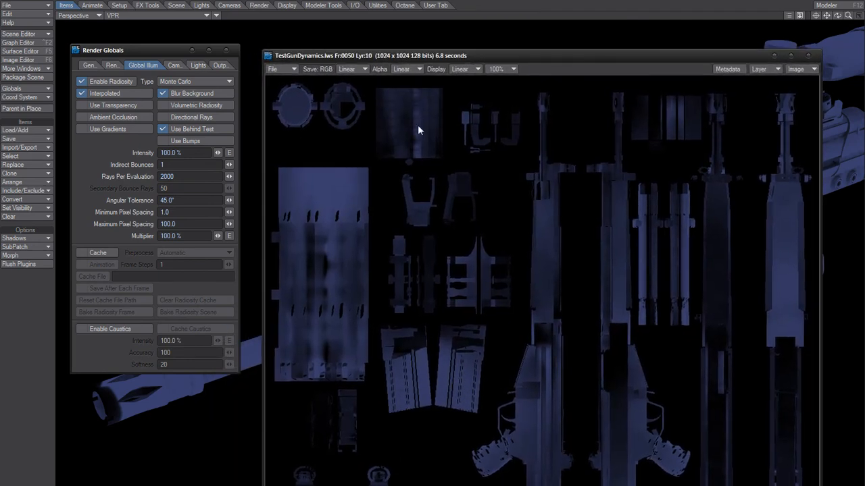
Set the radiosity Angular Tolerance to 70° and render the current frame again.
left_click(169, 200)
type("70")
key("Return")
key("F9")
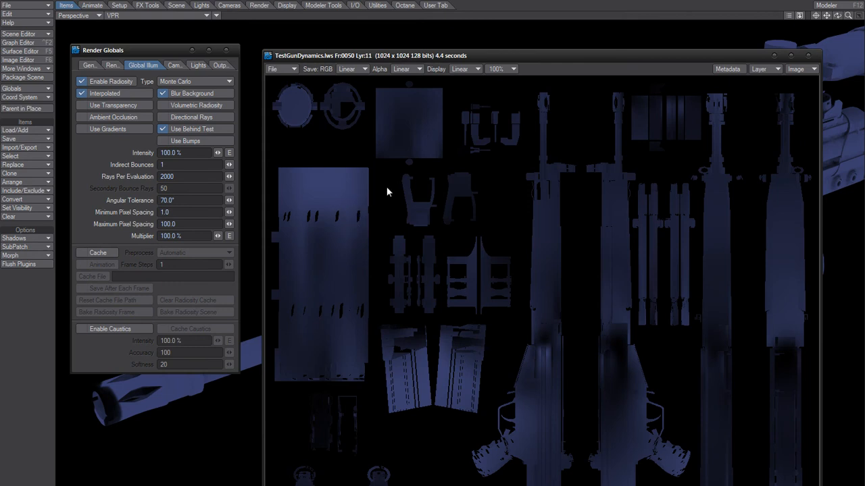
Turn off interpolated radiosity, start a render of the current frame and abort it.
left_click(106, 94)
left_click(107, 94)
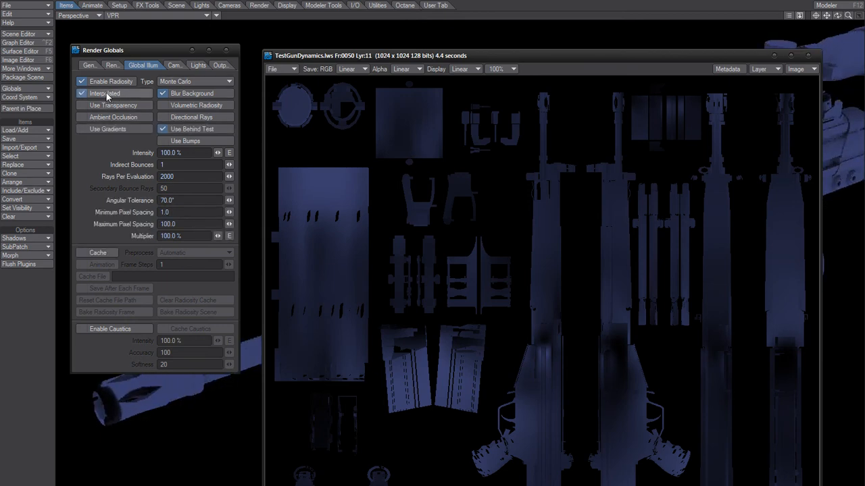
left_click(106, 98)
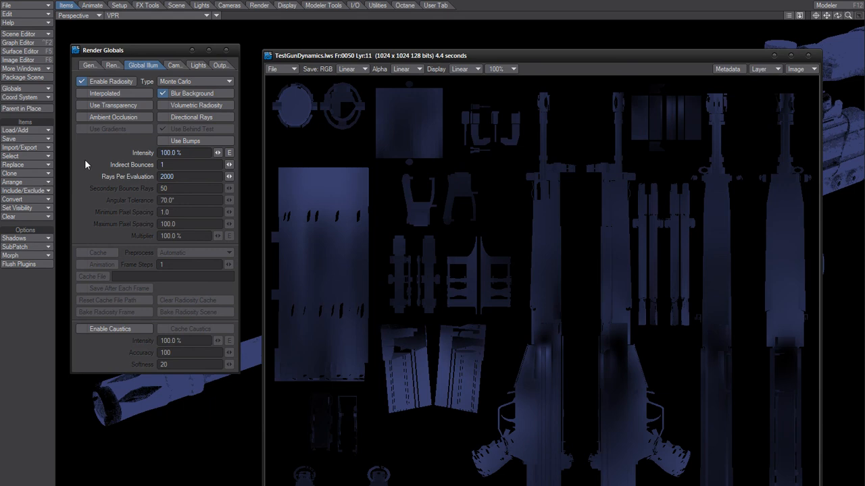
key("F9")
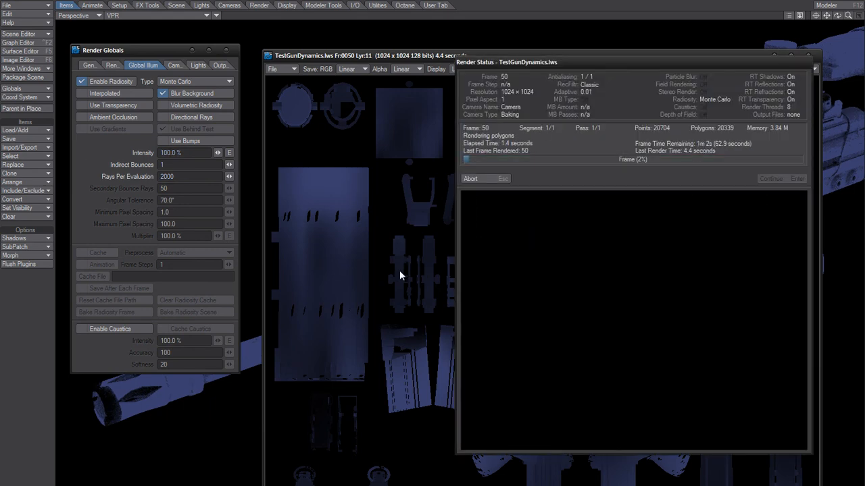
left_click(477, 181)
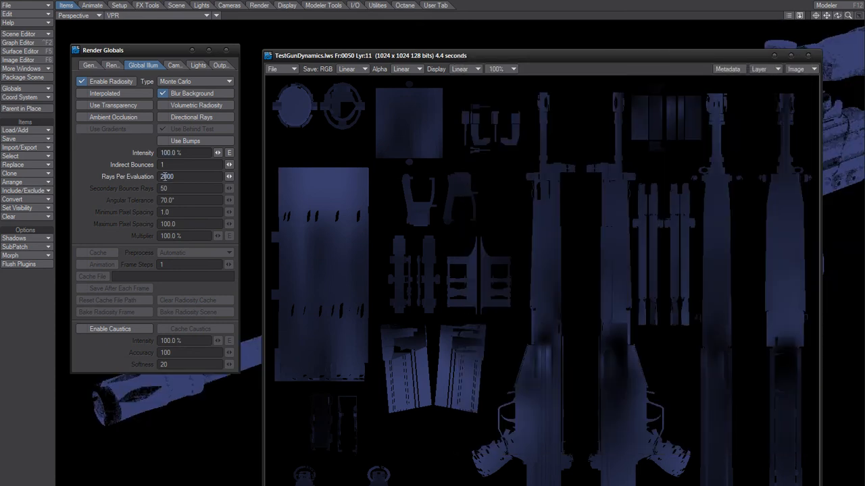
Set Rays Per Evaluation to 200 and bake the current frame with the non-interpolated radiosity.
double_click(164, 176)
type("200")
key("F9")
left_click_drag(544, 61, 412, 39)
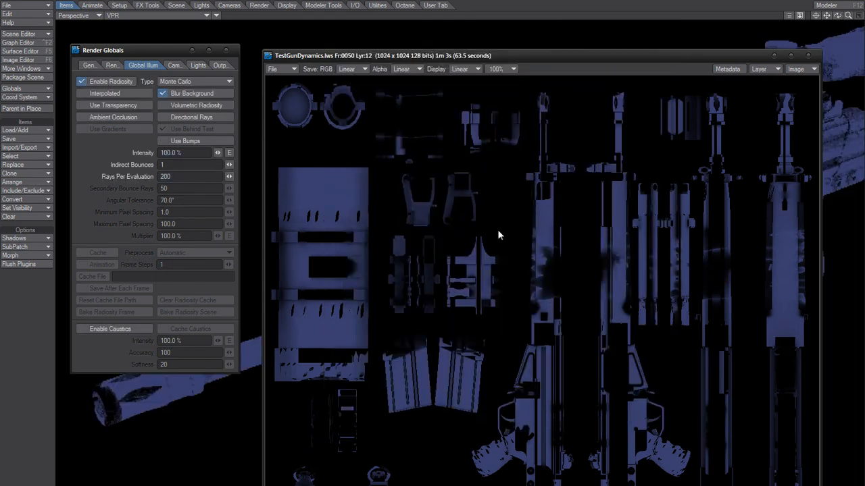
Compare the non-interpolated bake with the previous render, then close the rendered image and the render globals.
left_click_drag(456, 54, 447, 7)
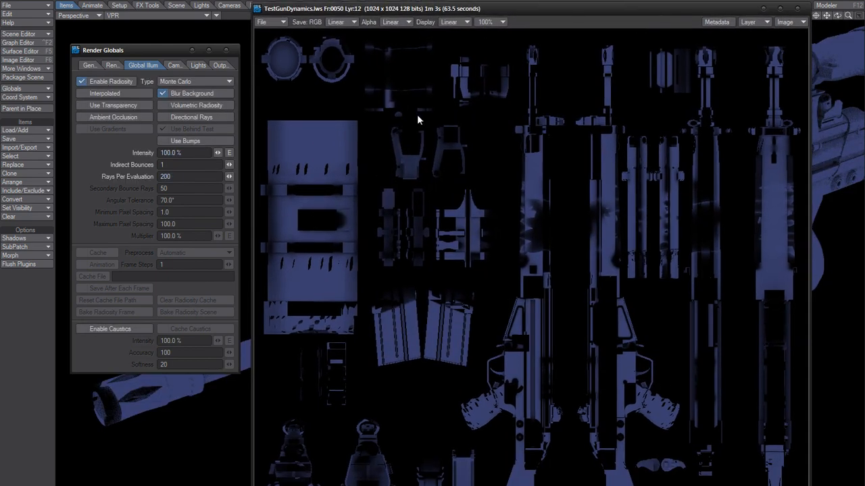
key("Left")
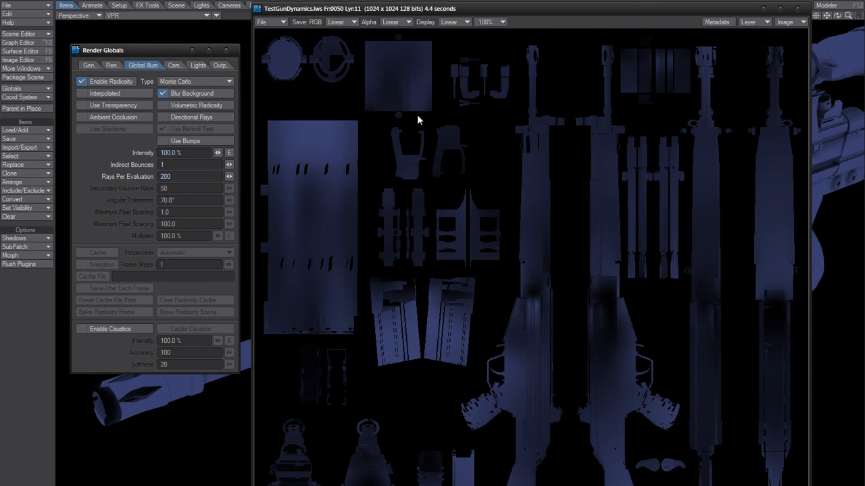
key("Right")
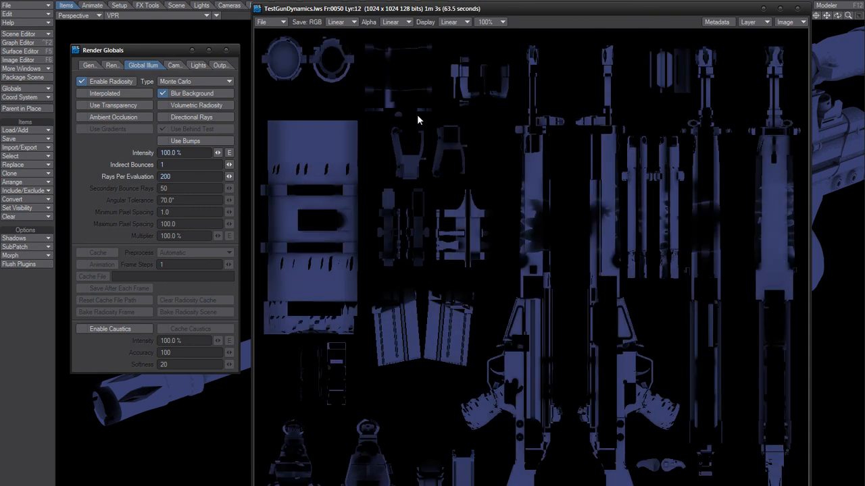
mouse_move(546, 204)
left_mouse_down()
mouse_move(531, 240)
mouse_move(543, 241)
mouse_move(537, 195)
left_mouse_up()
left_click(764, 9)
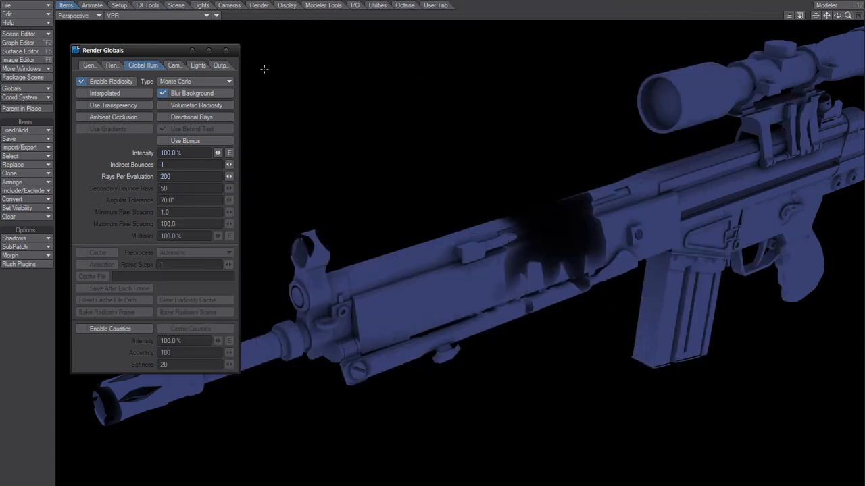
left_click(227, 53)
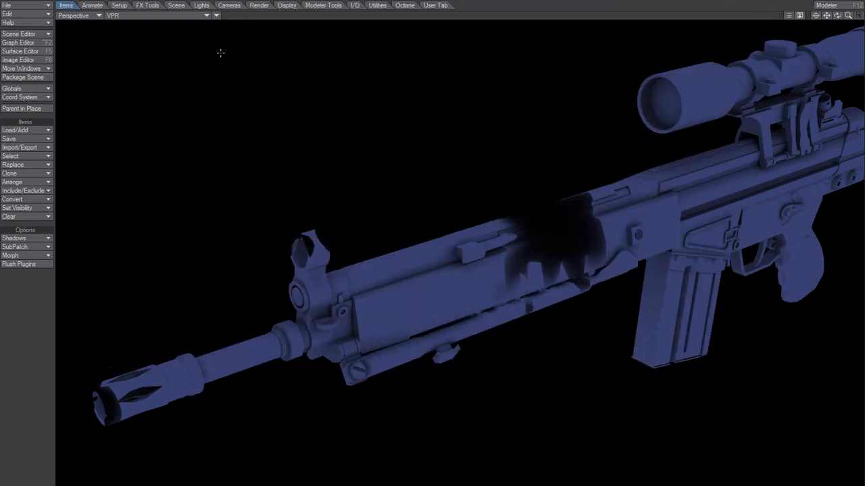